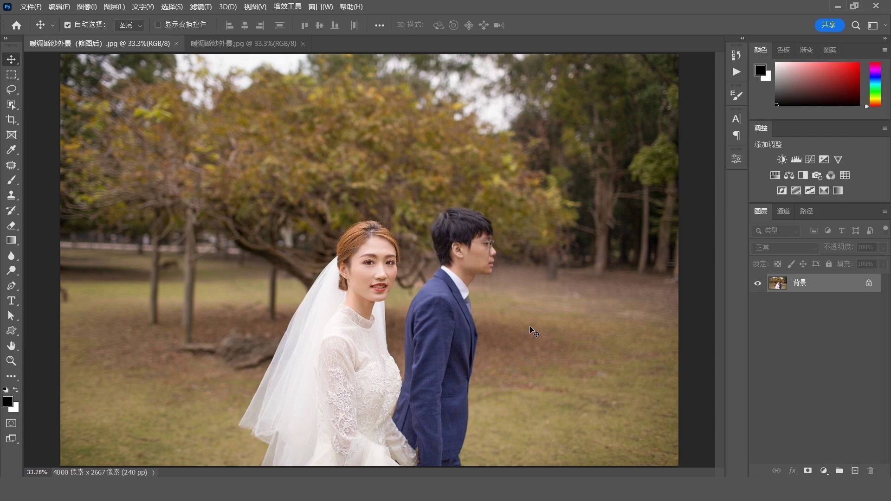
Compare the retouched and original tabs, ending on the unedited 暖调婚纱外景.jpg
left_click(237, 43)
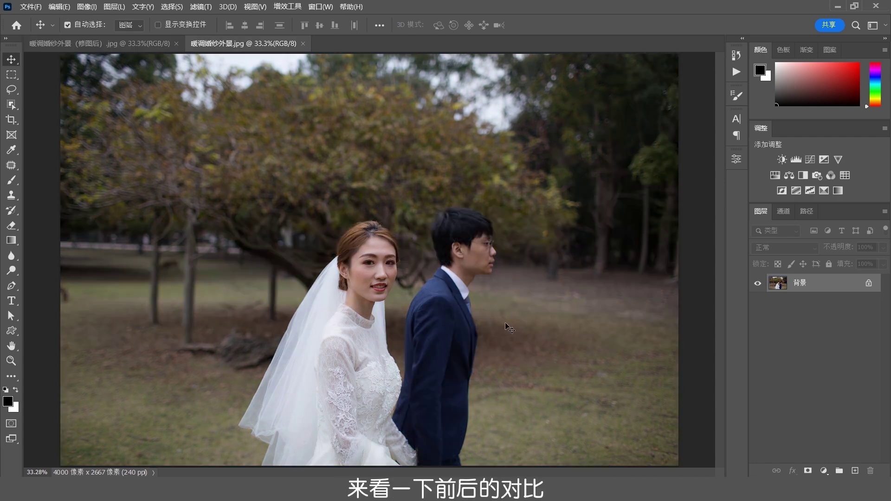
left_click(129, 46)
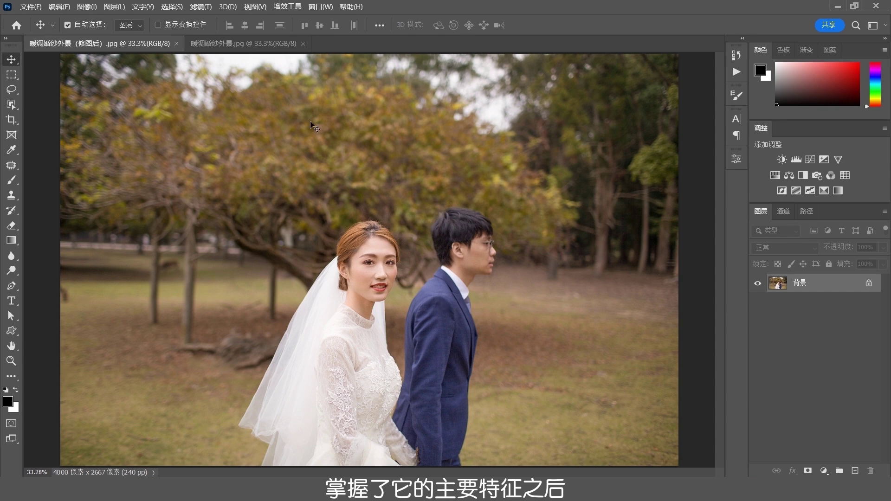
left_click(279, 43)
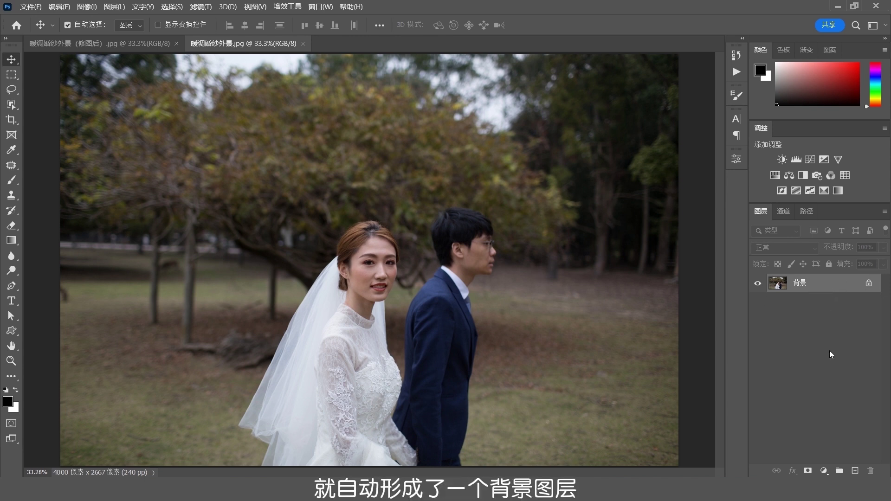
Duplicate the background layer with Ctrl+J and apply the Camera Raw Filter to the copy
key("ctrl+j")
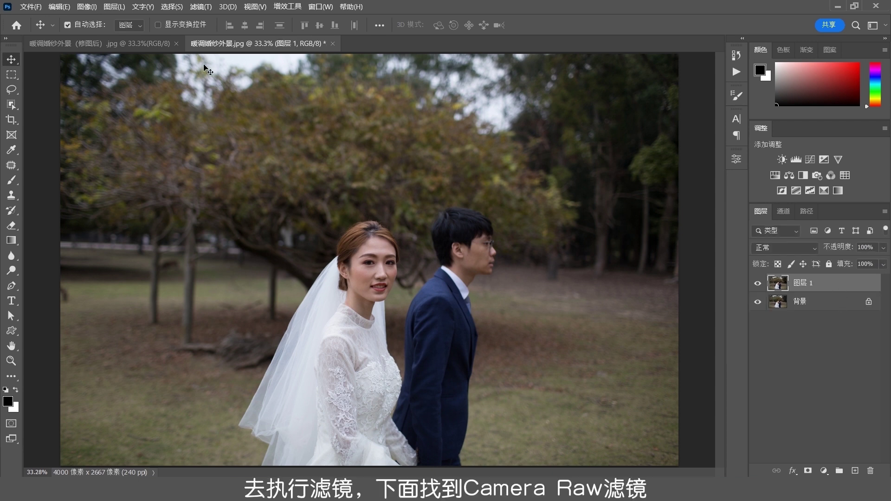
left_click(200, 7)
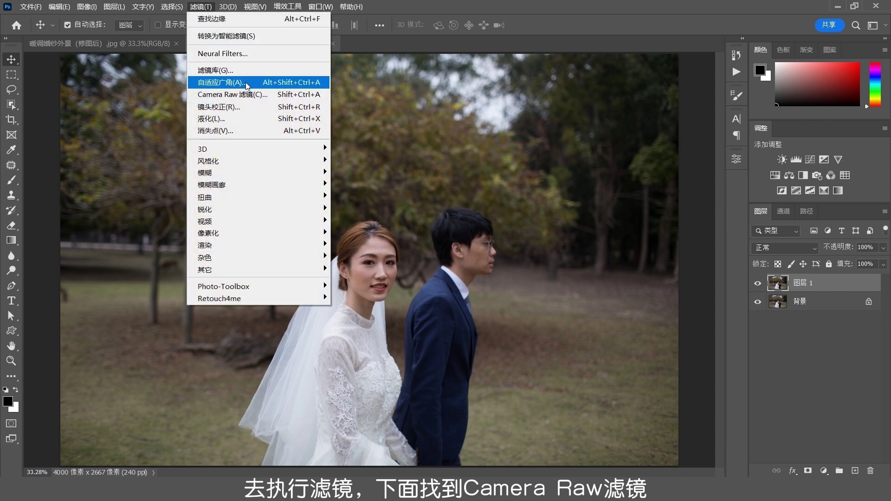
left_click(232, 94)
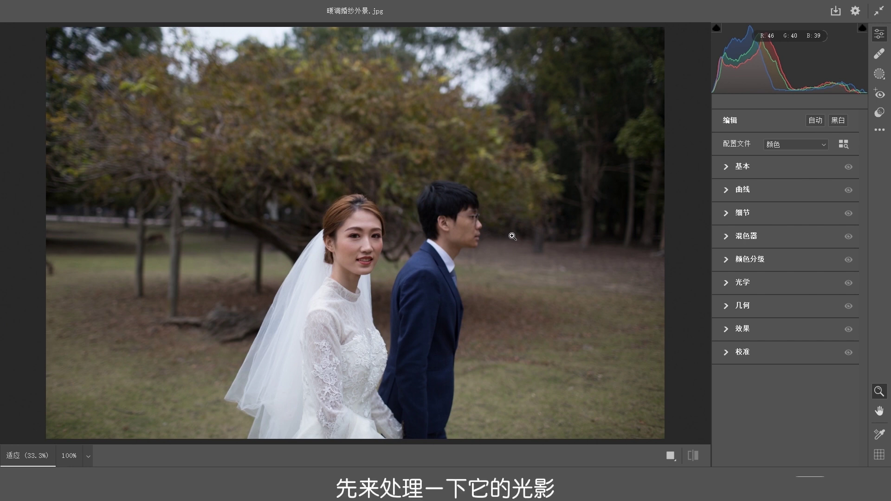
In Basic, lift Shadows to +70 and Exposure to +0.25, then compare before and after
left_click(726, 166)
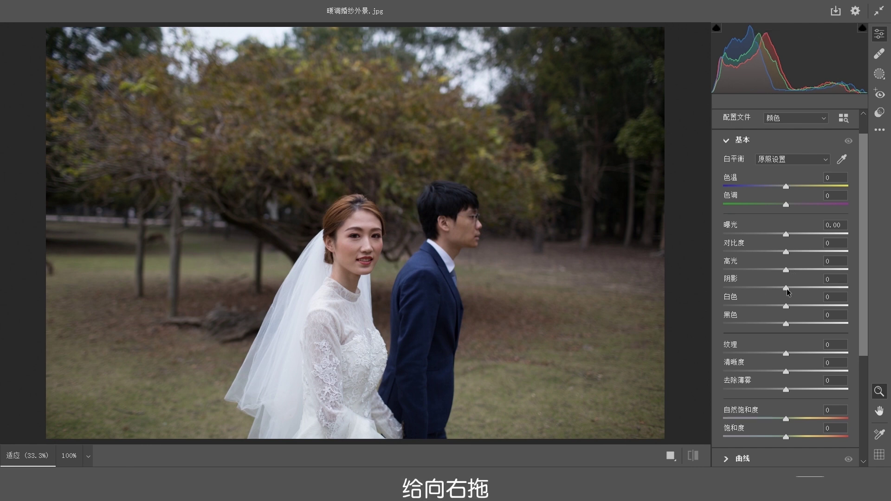
left_click_drag(788, 289, 830, 289)
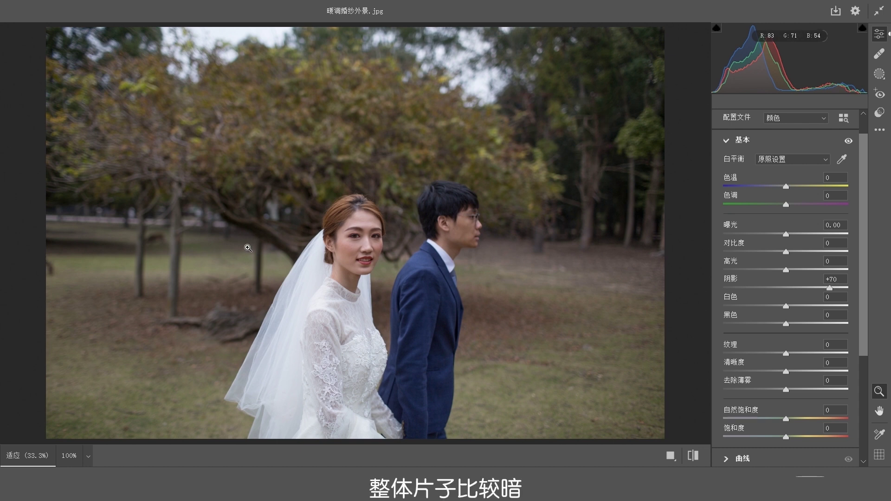
left_click_drag(789, 239, 792, 238)
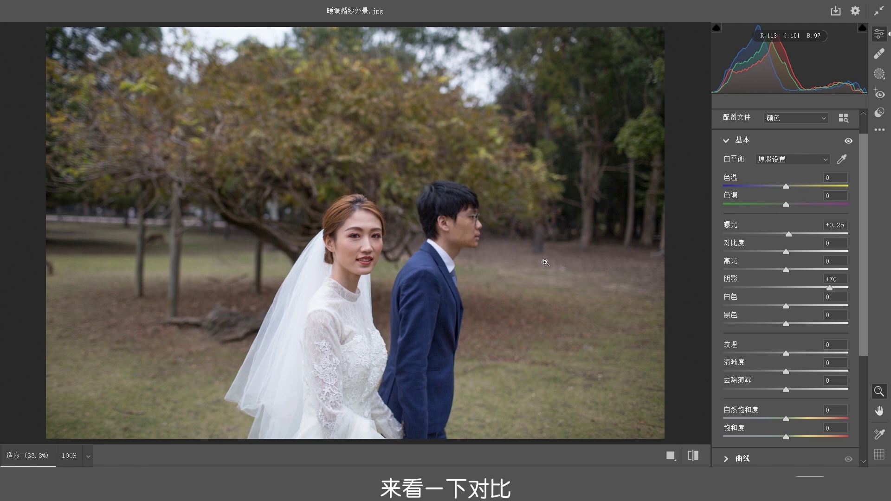
key("backslash")
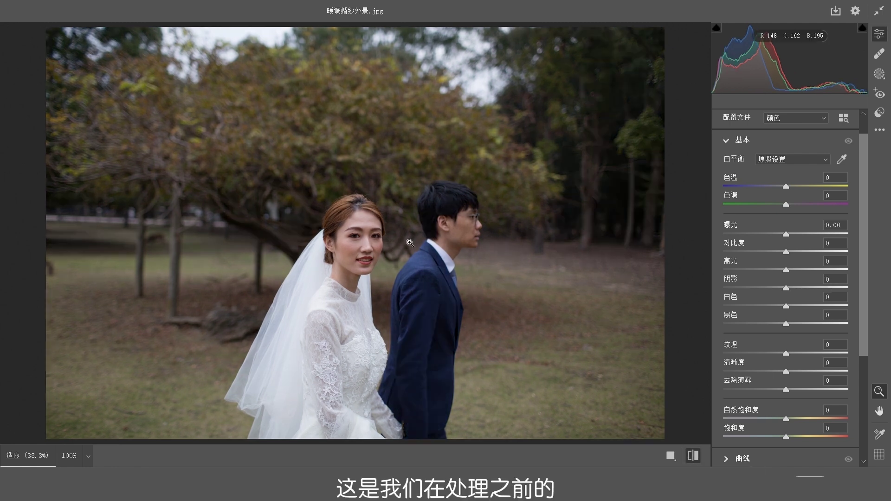
left_click(692, 456)
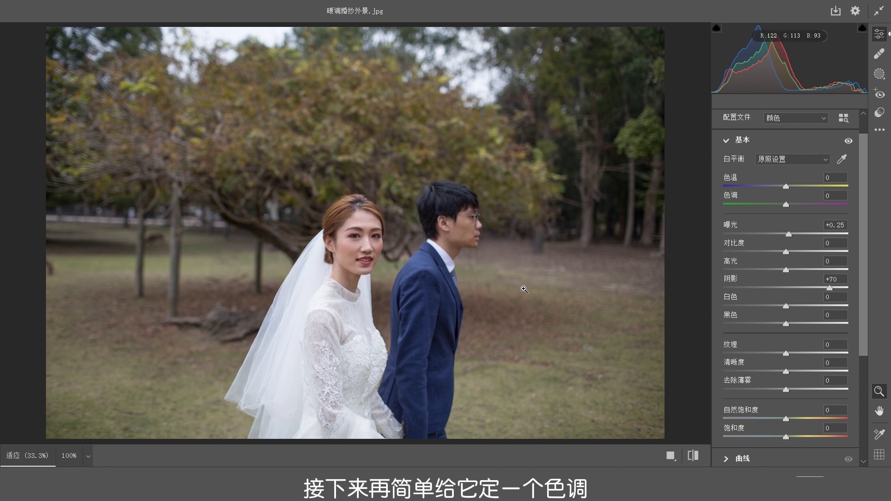
Set Temperature to +15 and Tint to +10, then collapse the Basic section
left_click_drag(787, 185, 796, 185)
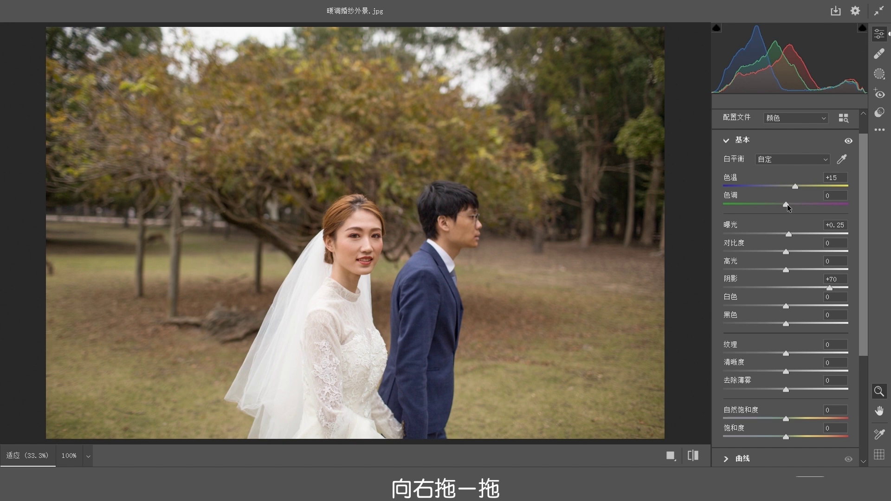
left_click_drag(787, 204, 793, 205)
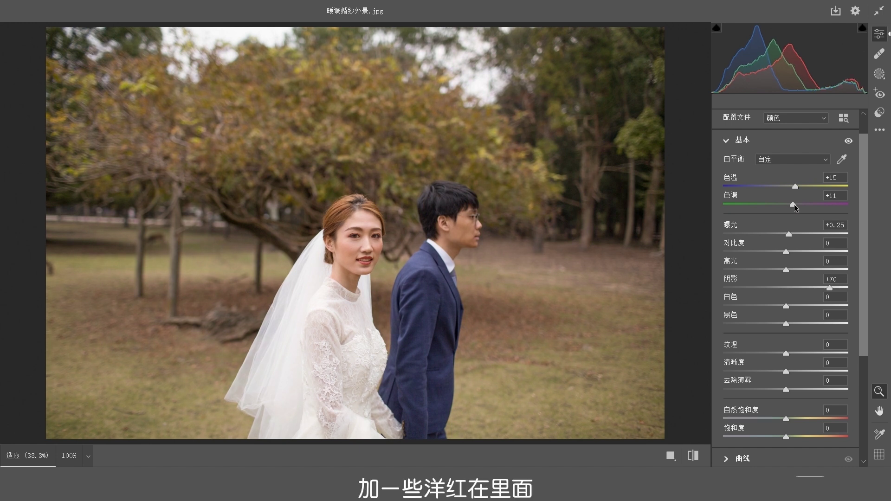
left_click_drag(795, 205, 794, 204)
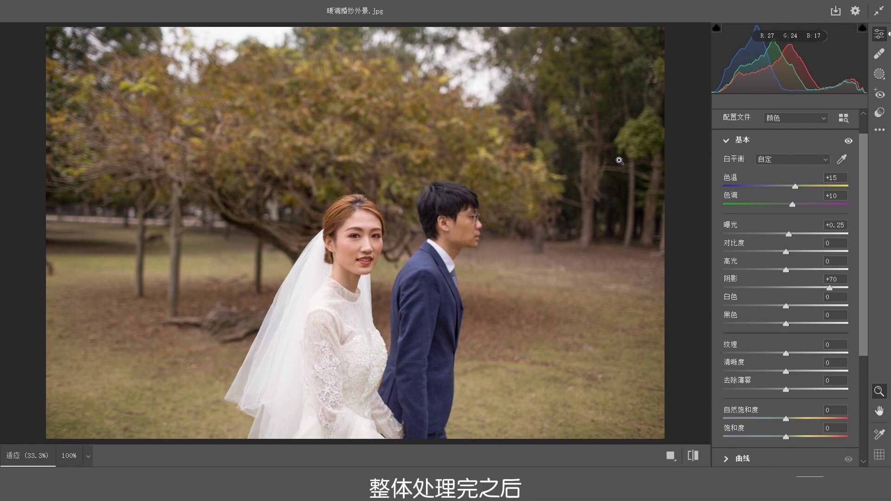
left_click(726, 140)
Create five separate Person 1 masks: Face Skin, Body Skin, Eye Sclera, Hair and Clothes
left_click(879, 74)
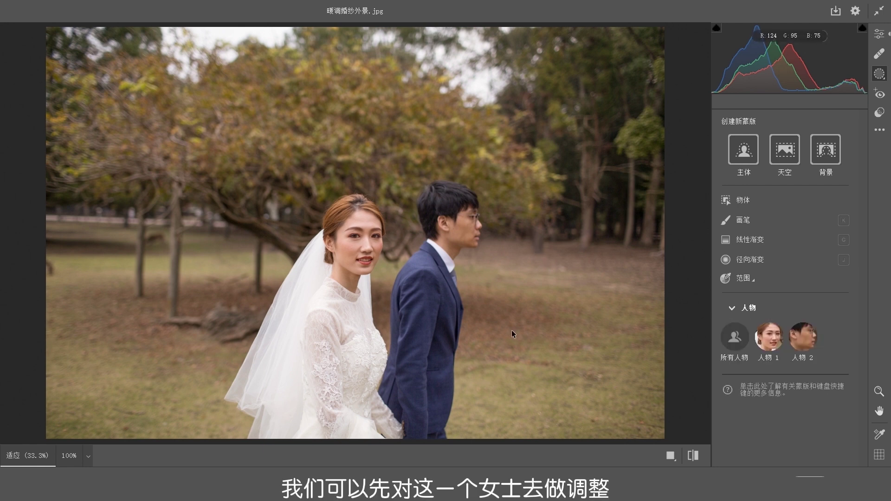
left_click(769, 339)
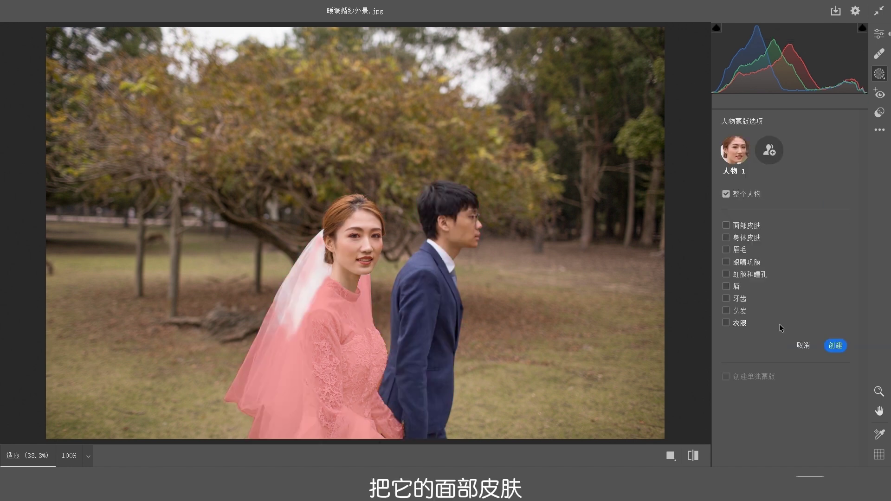
left_click(726, 225)
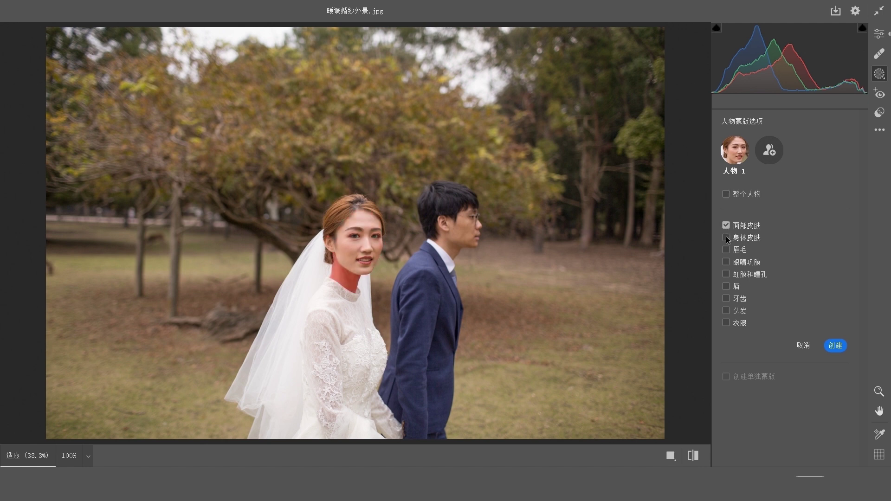
left_click(726, 237)
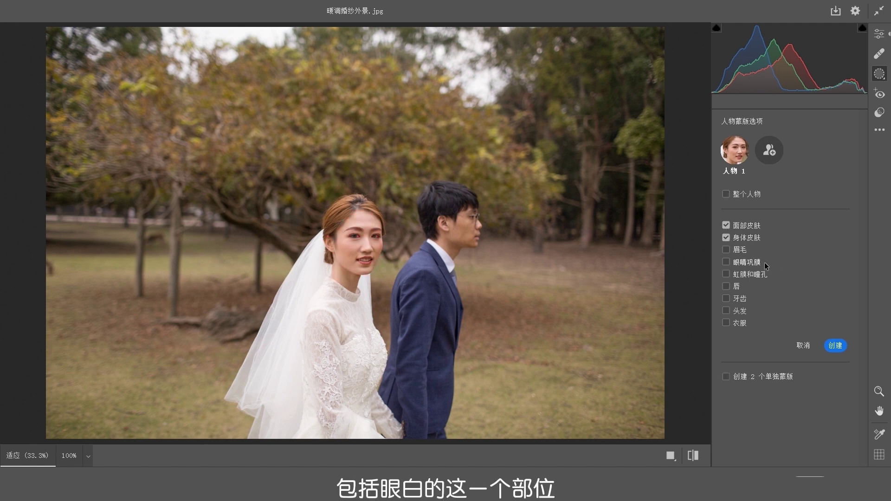
left_click(726, 262)
left_click(727, 311)
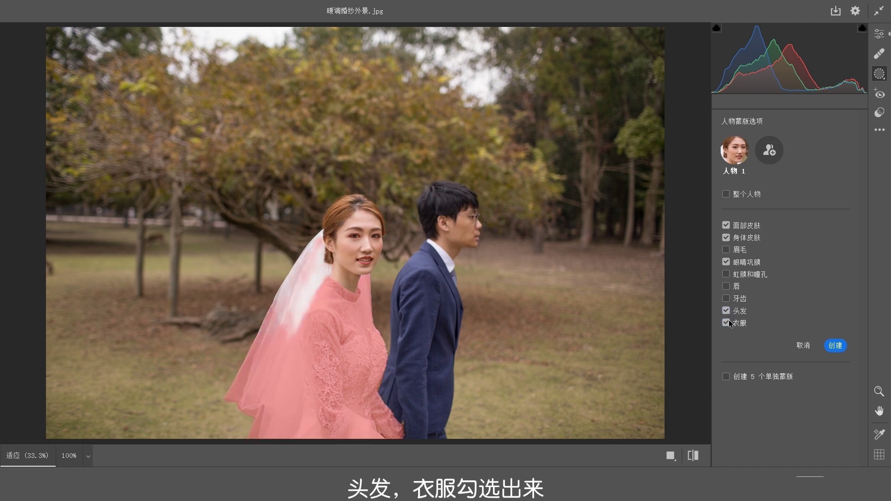
left_click(727, 377)
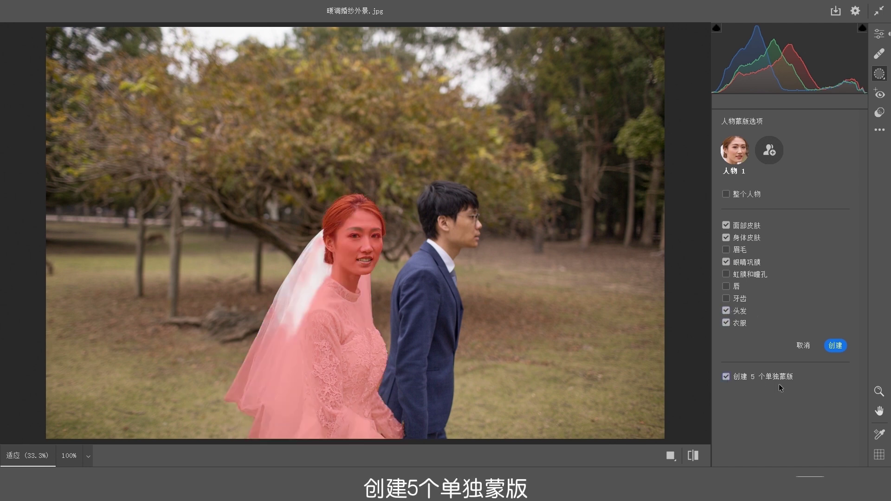
left_click(835, 346)
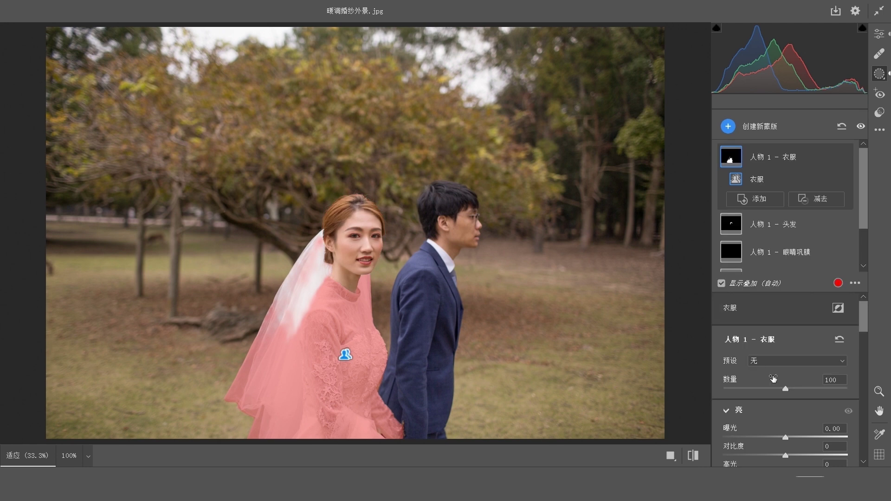
Select the bride's Face Skin mask and lift its Shadows to +78
scroll(790, 233, "down", 2)
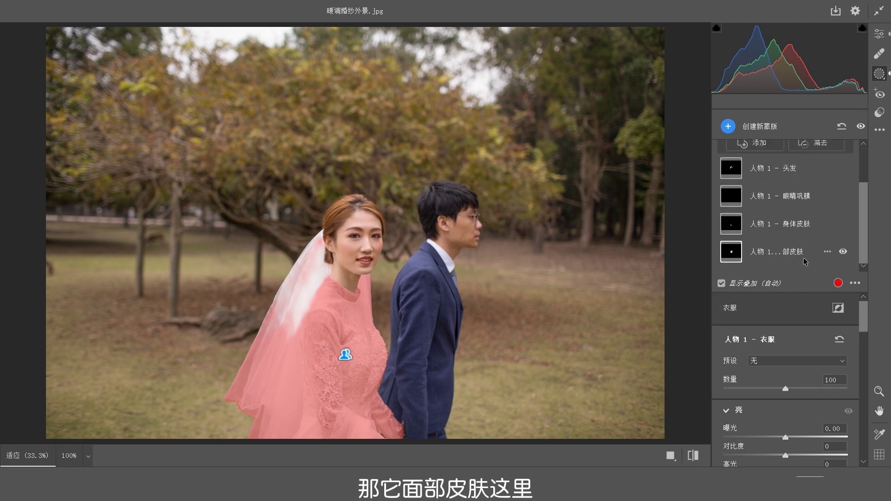
left_click(791, 251)
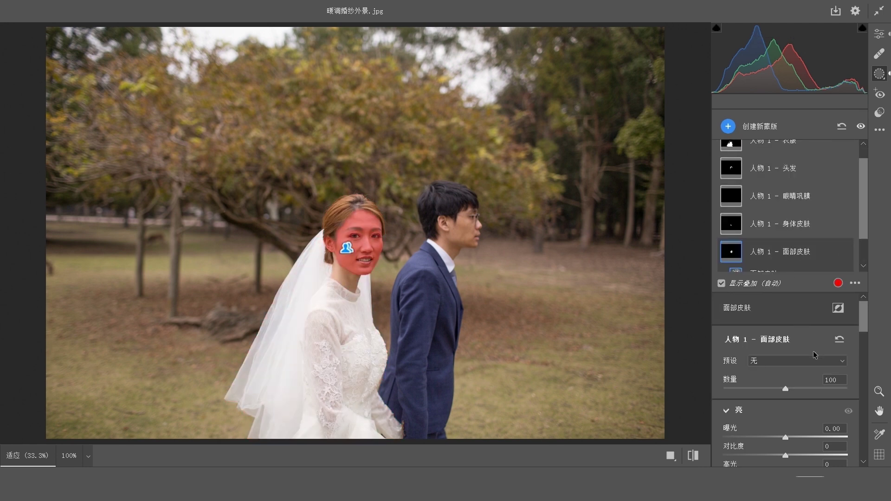
scroll(811, 344, "down", 3)
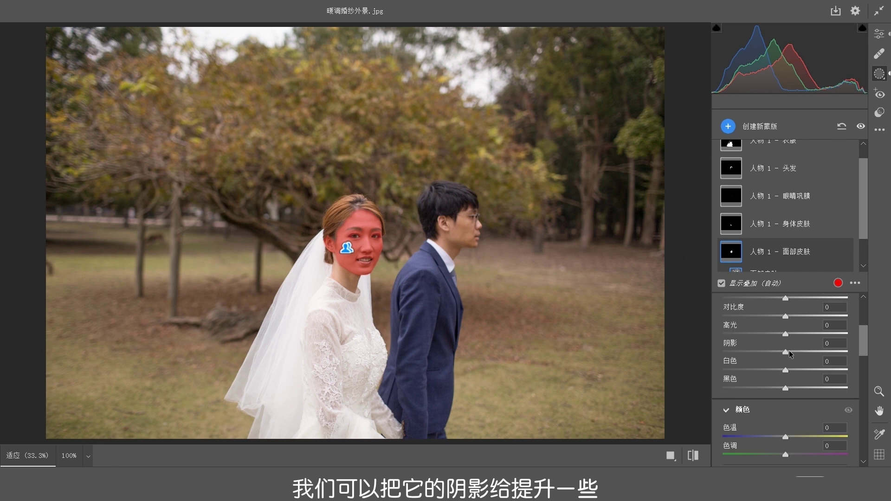
left_click_drag(787, 354, 836, 355)
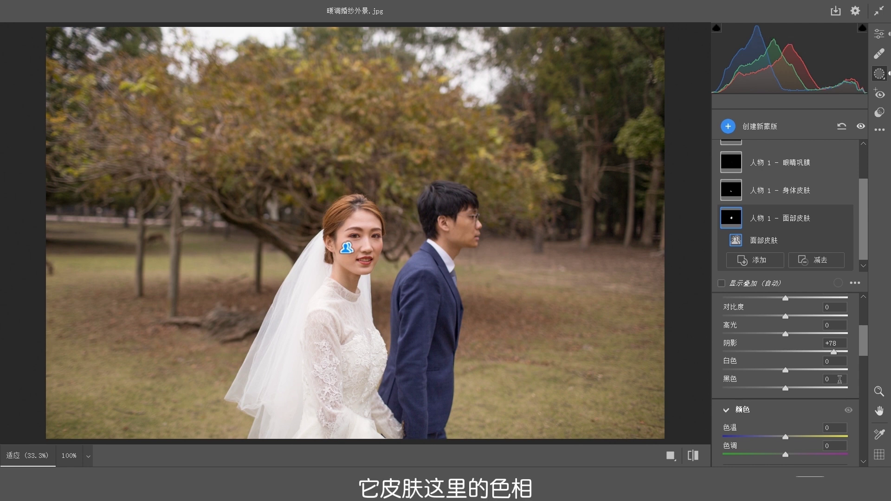
Set the face skin Hue to +2.0 and Saturation to -8
scroll(827, 380, "down", 3)
scroll(816, 382, "down", 3)
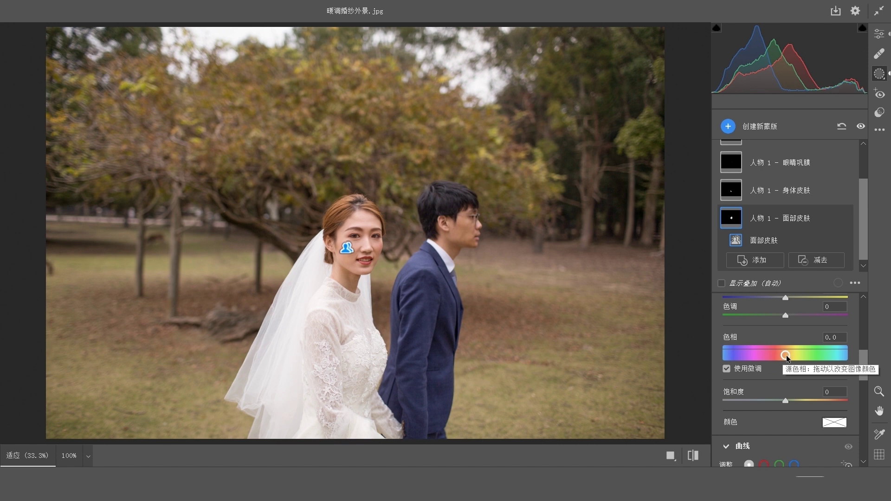
left_click_drag(788, 358, 792, 359)
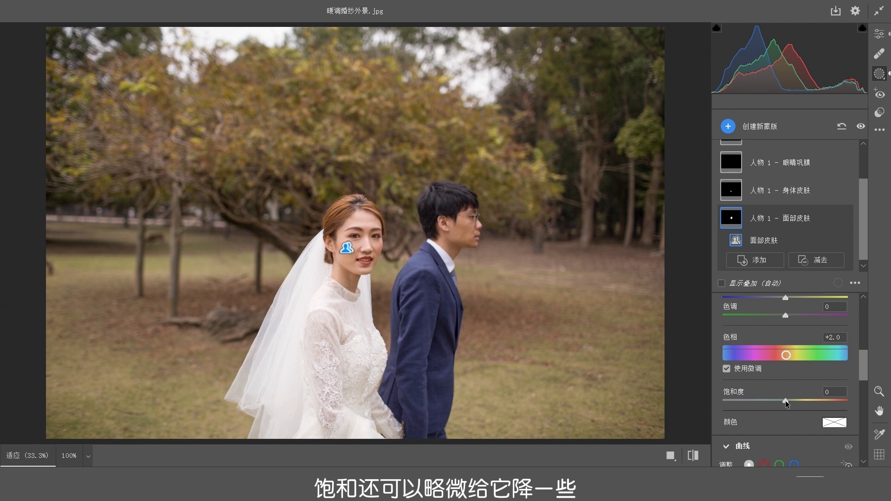
left_click_drag(785, 401, 782, 402)
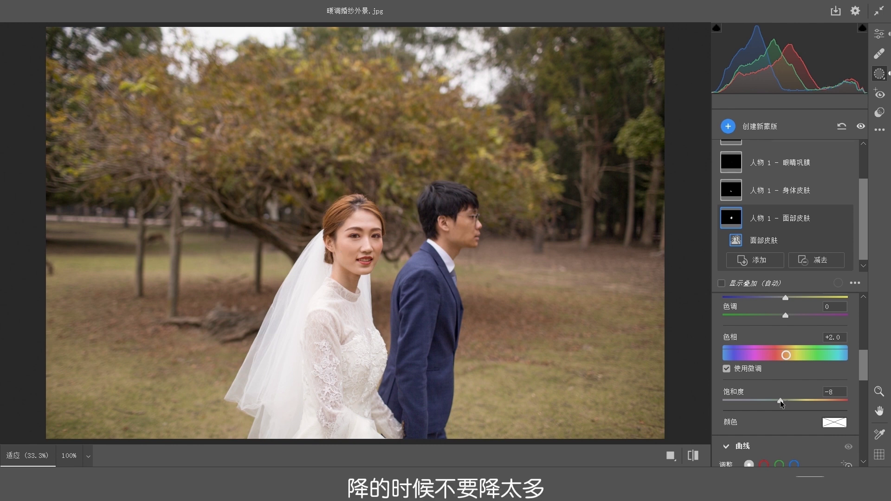
left_click_drag(783, 404, 768, 404)
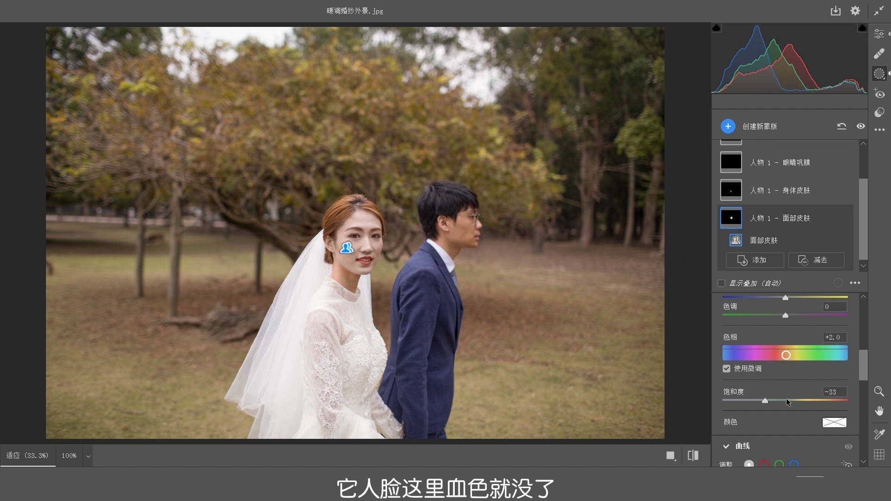
left_click_drag(765, 402, 782, 402)
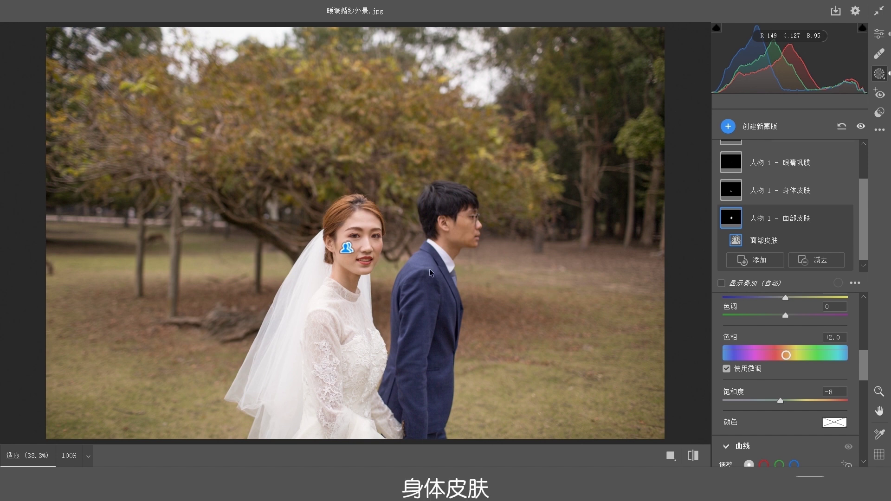
left_click(796, 191)
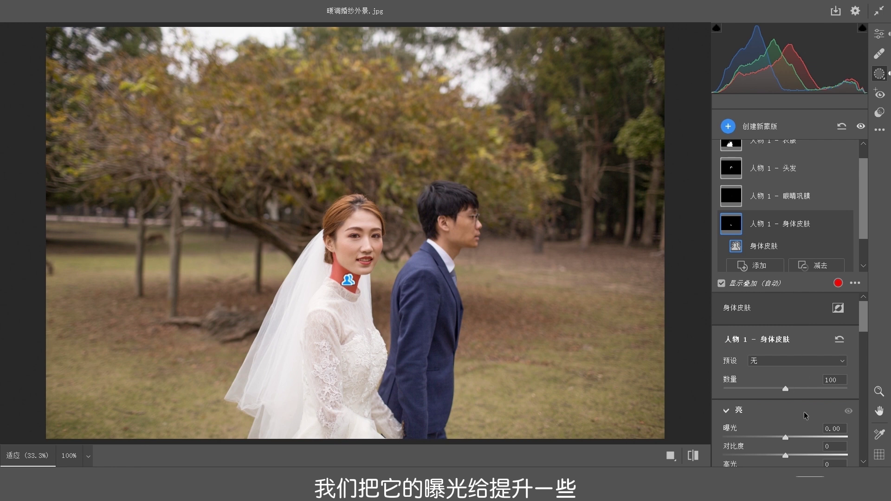
On the body-skin mask, nudge Exposure up and lift Shadows to brighten the neck
scroll(806, 416, "down", 3)
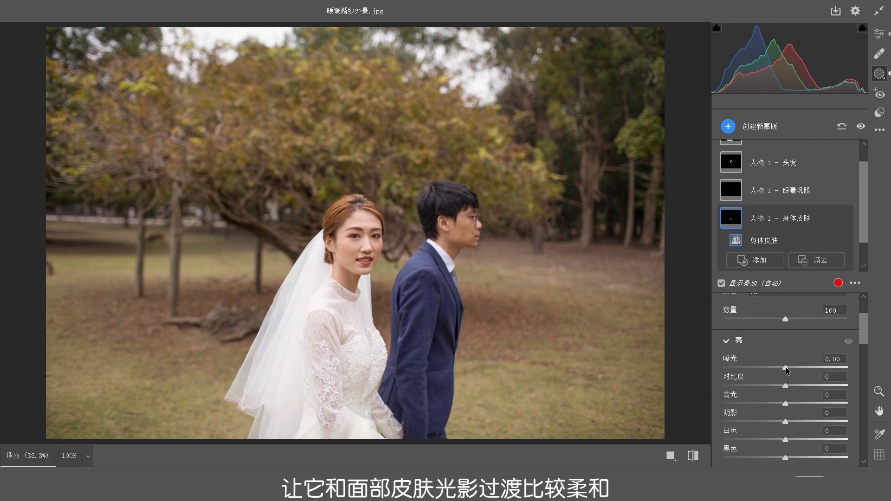
left_click_drag(788, 370, 788, 370)
scroll(788, 367, "down", 3)
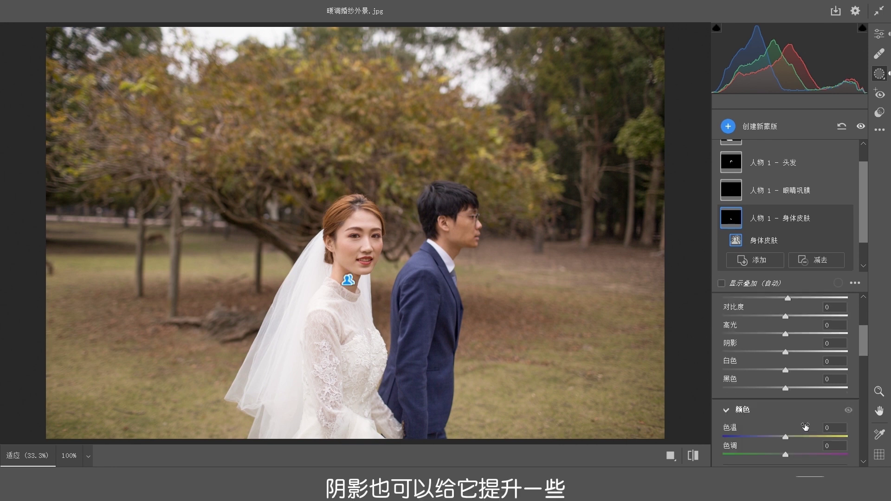
left_click_drag(786, 351, 819, 354)
left_click_drag(819, 353, 819, 354)
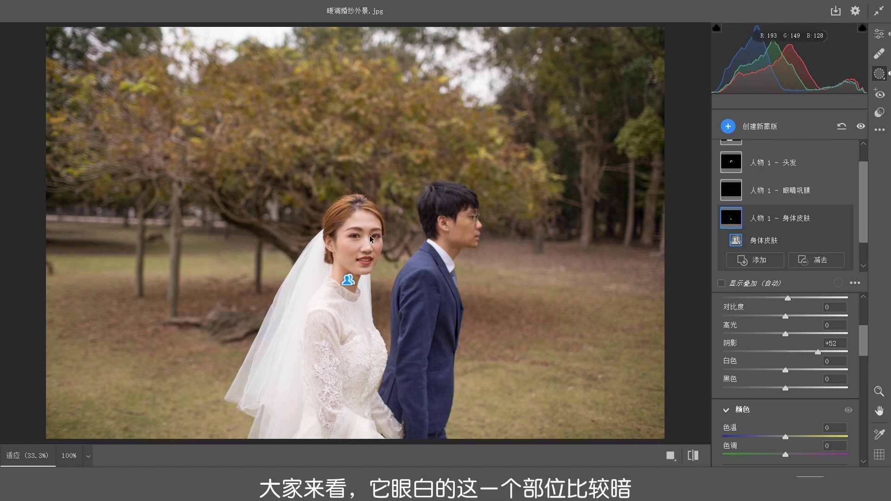
mouse_move(789, 190)
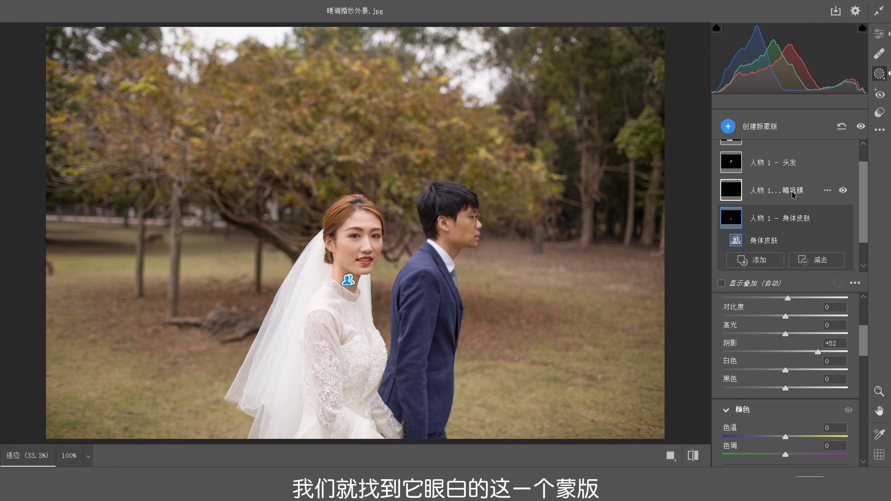
Raise eye-sclera Exposure, and set the hair mask's Shadows to +29 and Blacks to +5
left_click(790, 193)
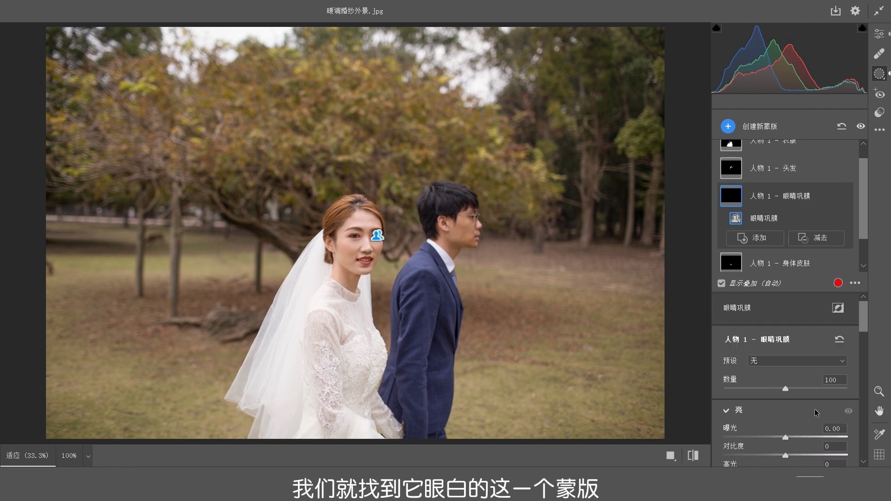
left_click_drag(787, 436, 797, 438)
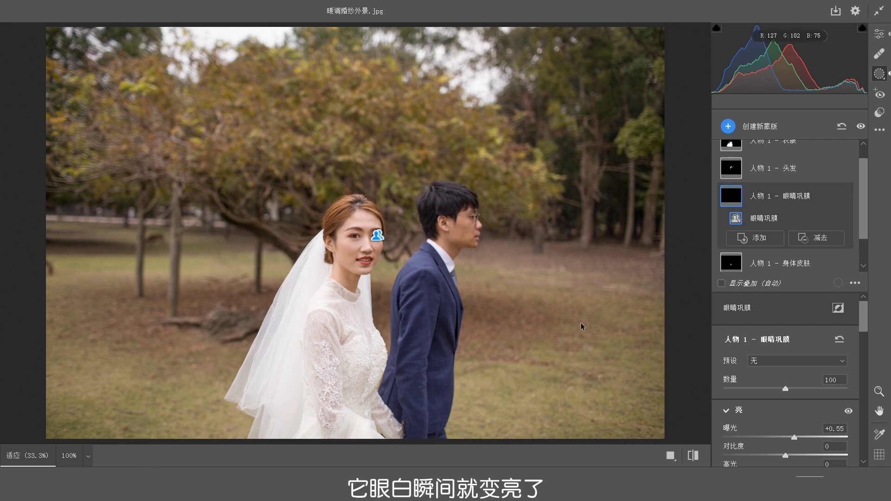
mouse_move(787, 168)
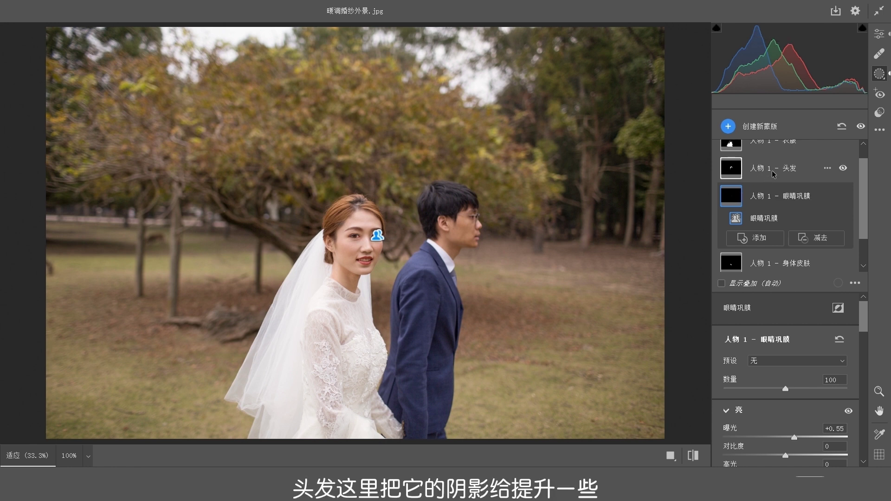
left_click(773, 174)
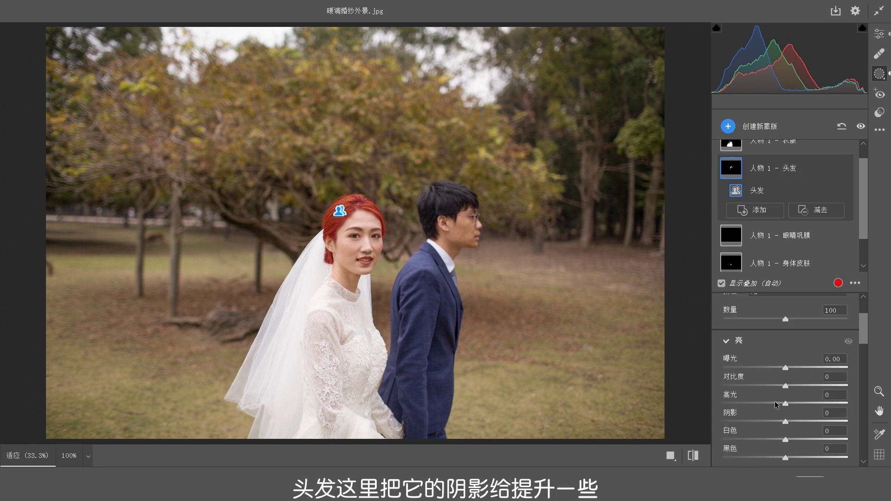
left_click_drag(786, 422, 807, 423)
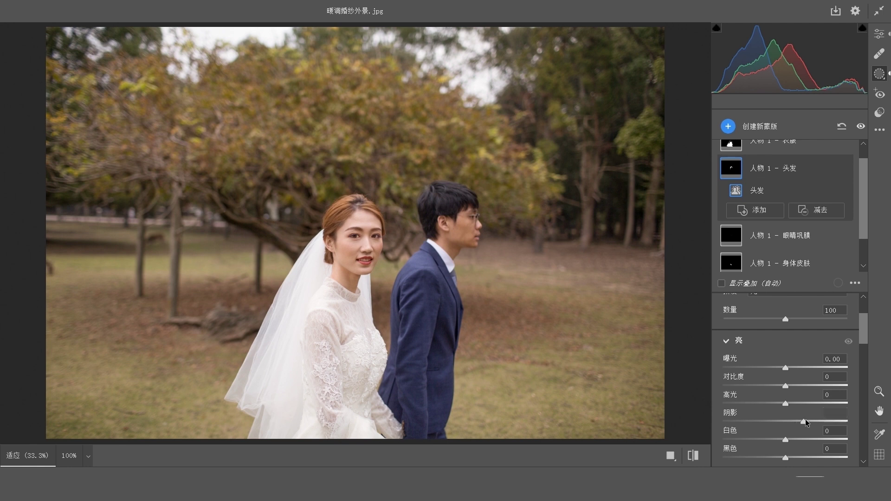
left_click_drag(788, 460, 790, 460)
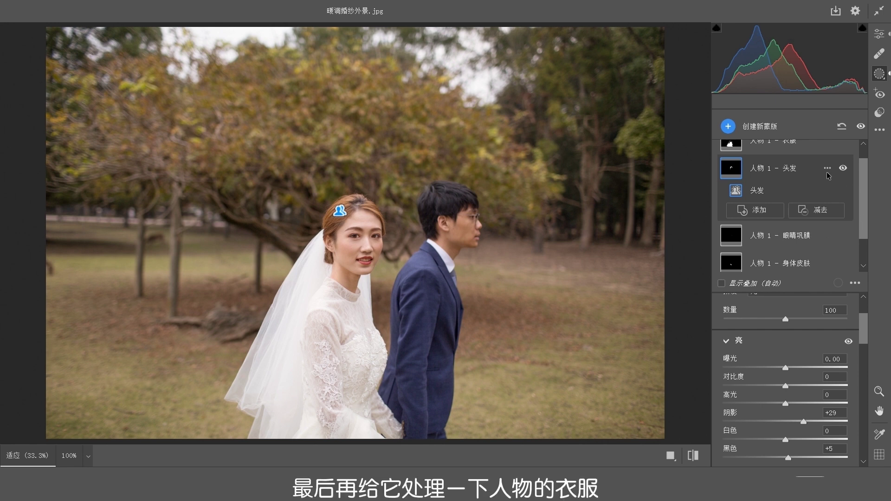
scroll(789, 195, "up", 1)
On the bride's clothing mask, set Blacks to about -36 and Exposure to +0.05
left_click(345, 356)
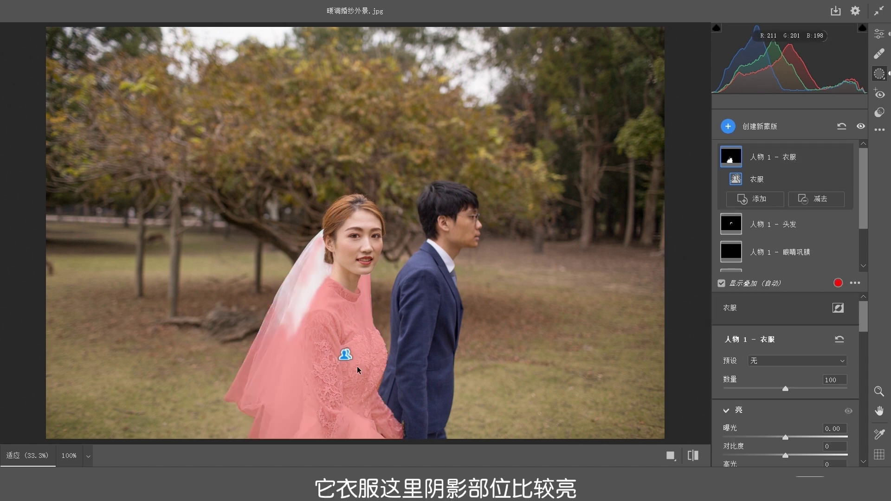
scroll(776, 320, "down", 3)
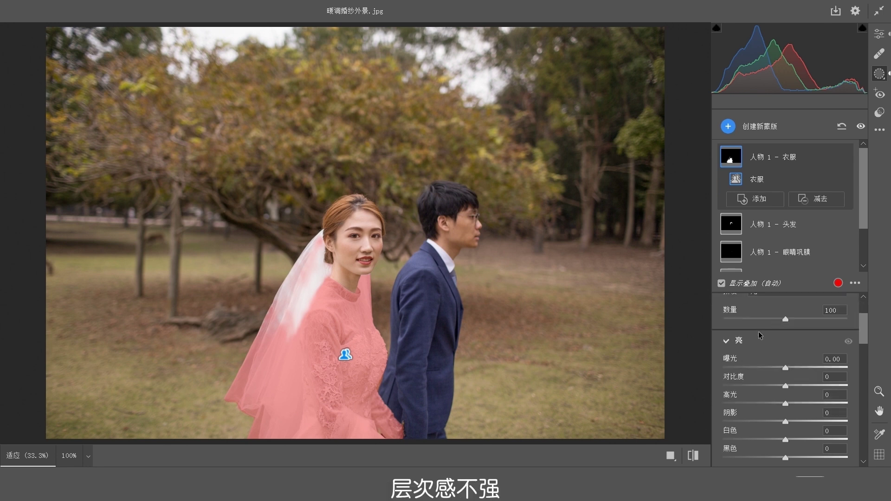
scroll(759, 335, "down", 3)
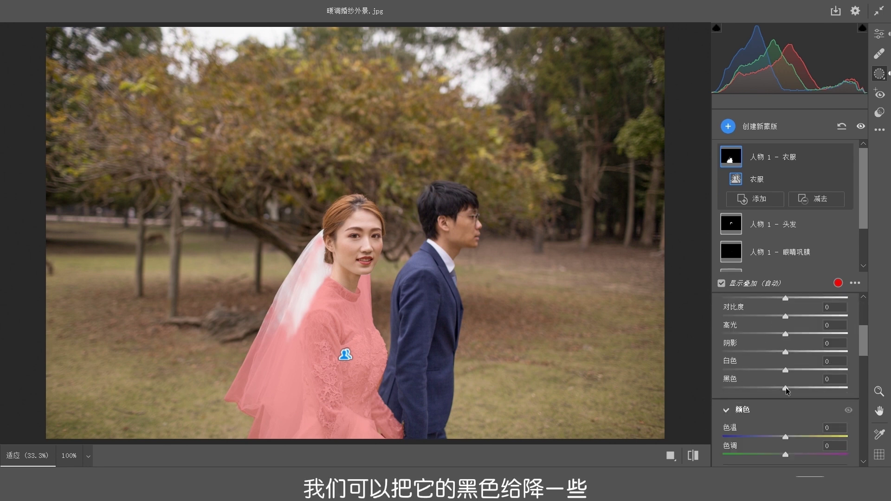
left_click_drag(786, 388, 761, 392)
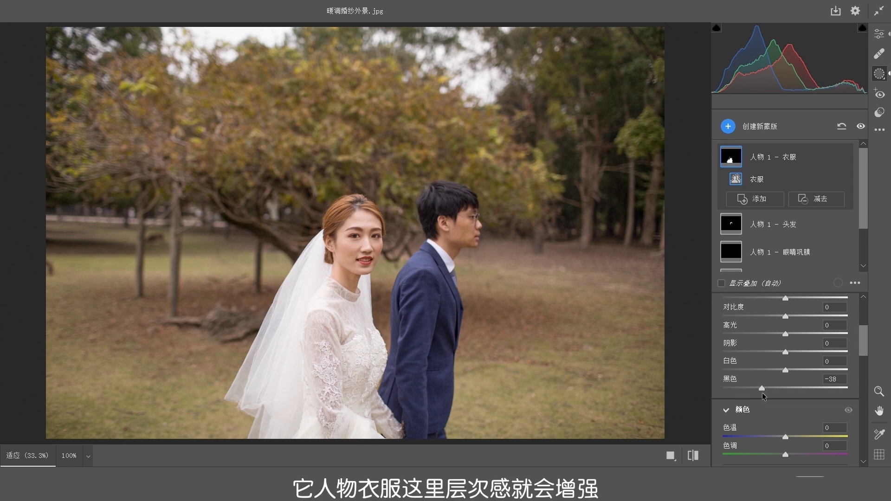
left_click_drag(763, 393, 764, 393)
scroll(771, 390, "up", 5)
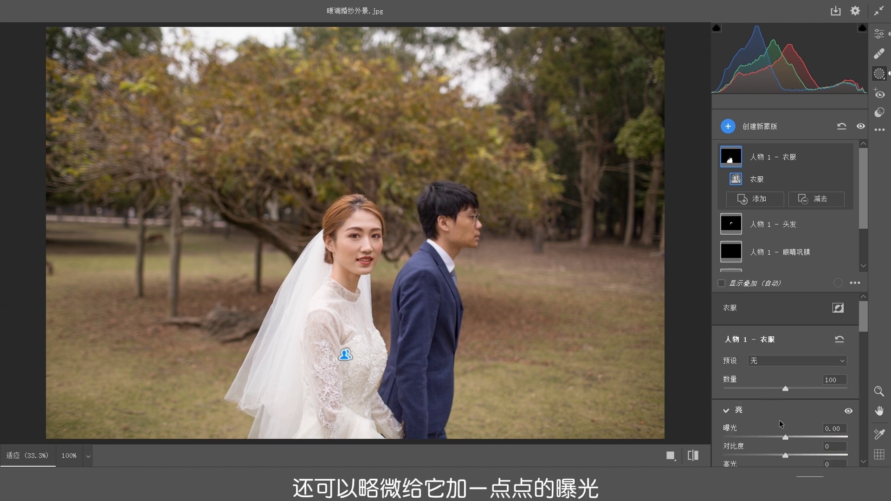
left_click_drag(786, 436, 788, 436)
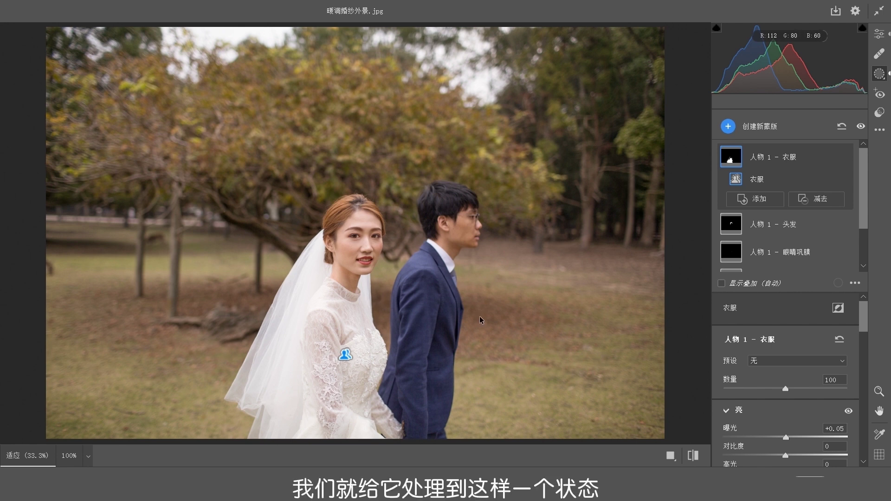
Toggle the mask adjustments off and on twice to compare before and after
left_click(861, 127)
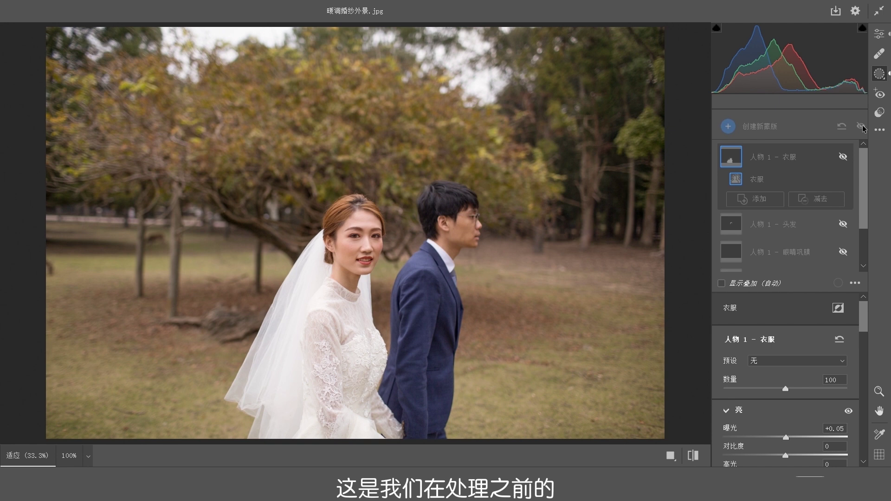
left_click(862, 127)
left_click(861, 127)
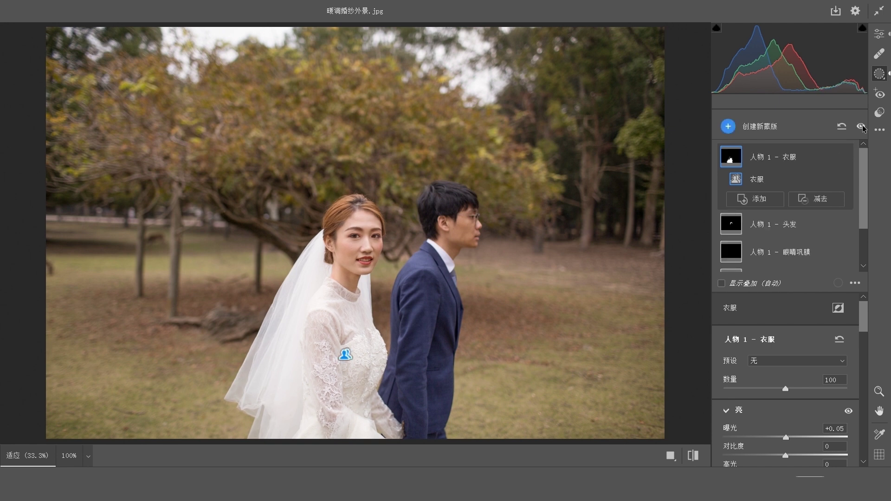
left_click(862, 127)
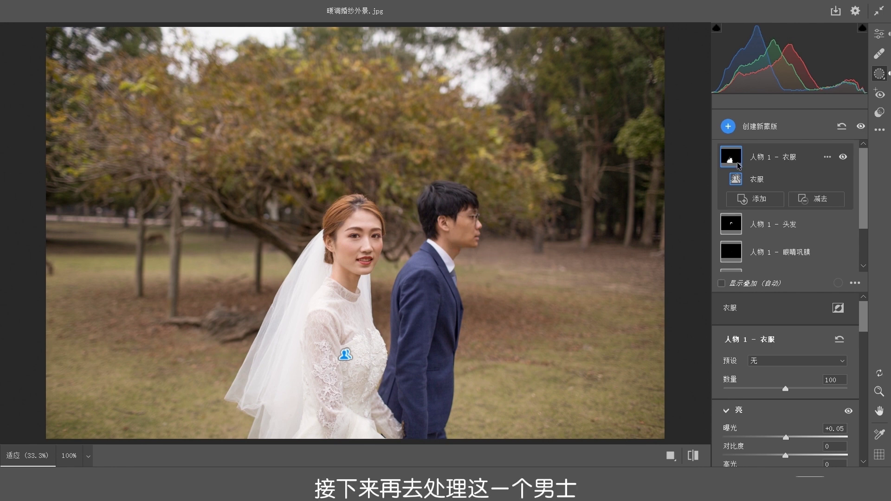
Create separate Person 2 masks for face skin, body skin, hair and clothing
left_click(728, 126)
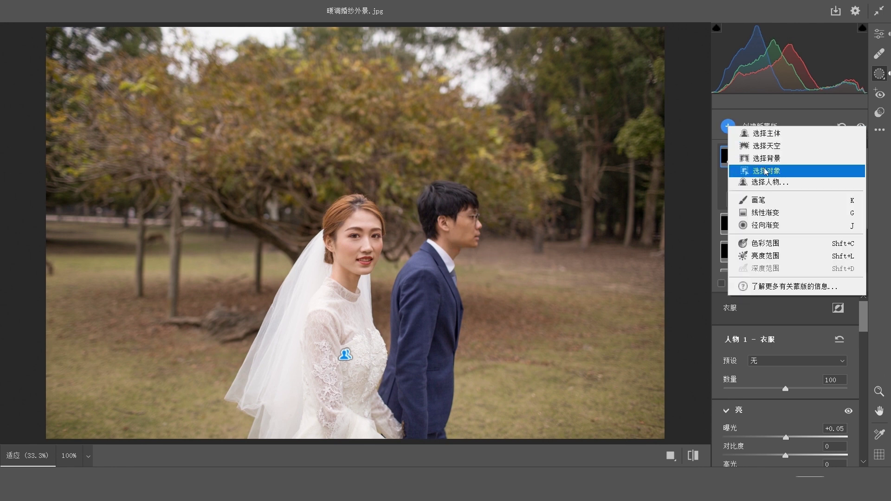
left_click(770, 182)
left_click(803, 152)
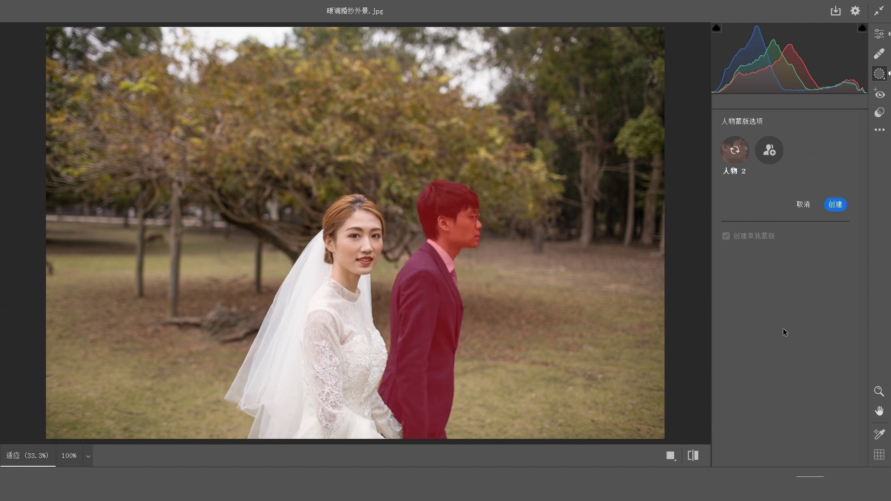
left_click(726, 225)
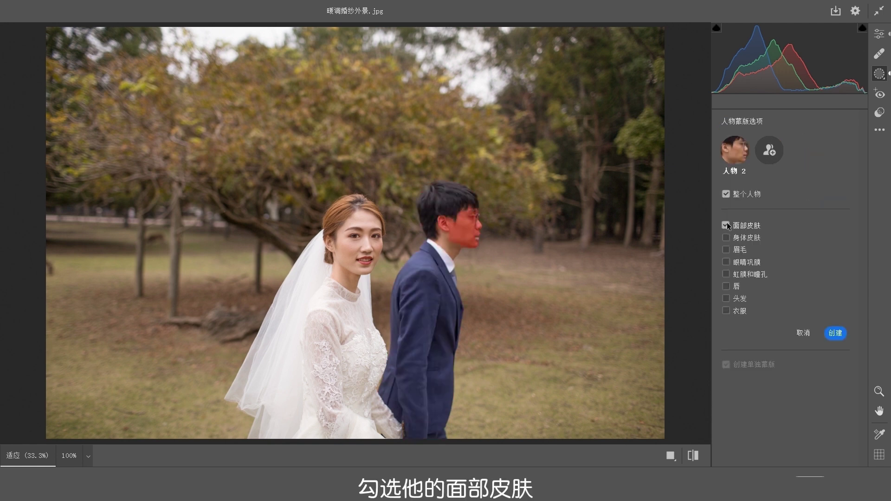
left_click(726, 238)
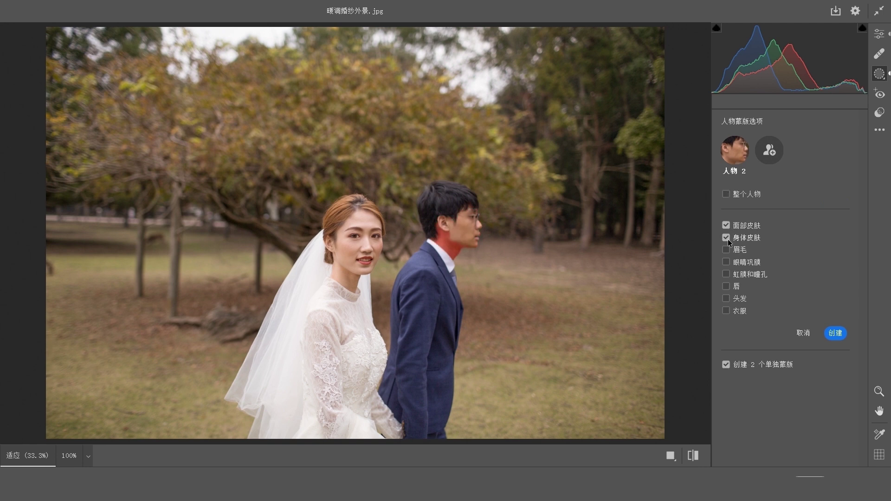
left_click(727, 298)
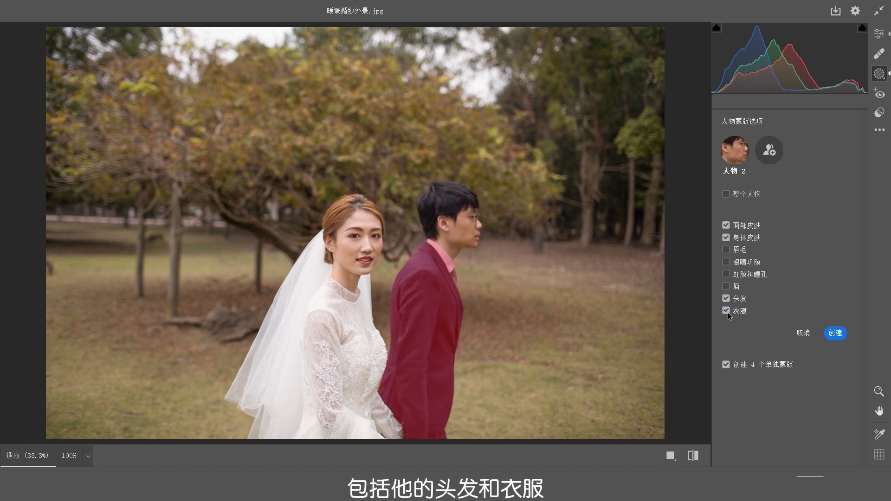
left_click(838, 338)
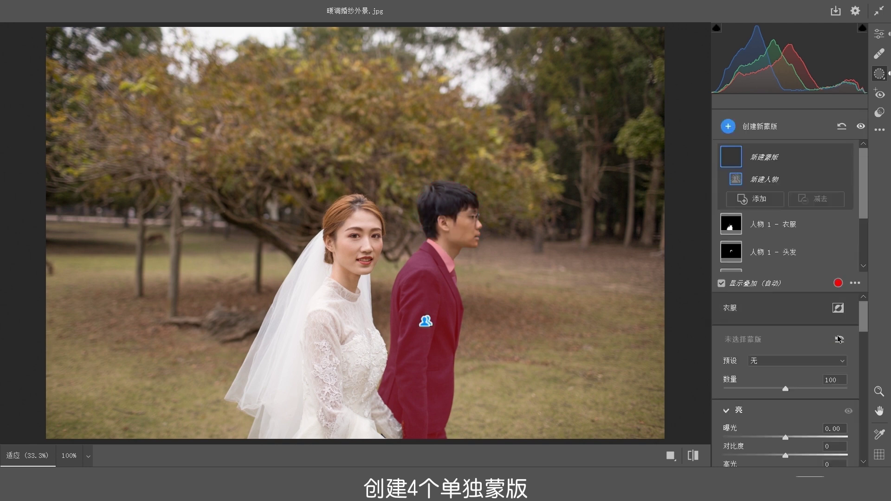
scroll(818, 251, "down", 3)
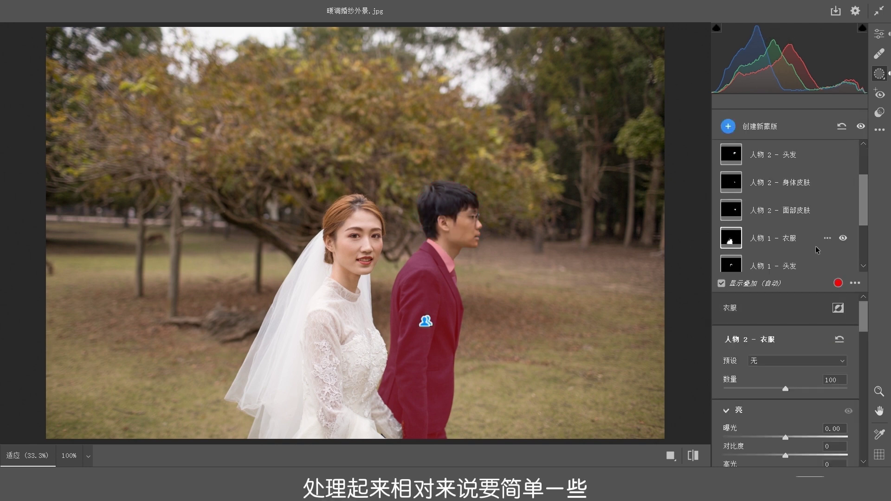
On Person 2's face-skin mask, raise Exposure to +0.10 and lower Saturation to -15
left_click(795, 215)
scroll(765, 333, "down", 3)
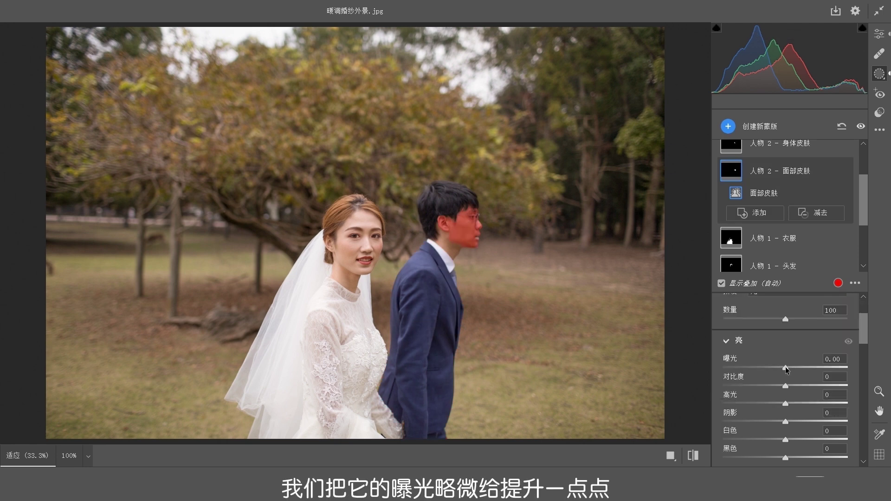
left_click_drag(786, 368, 788, 368)
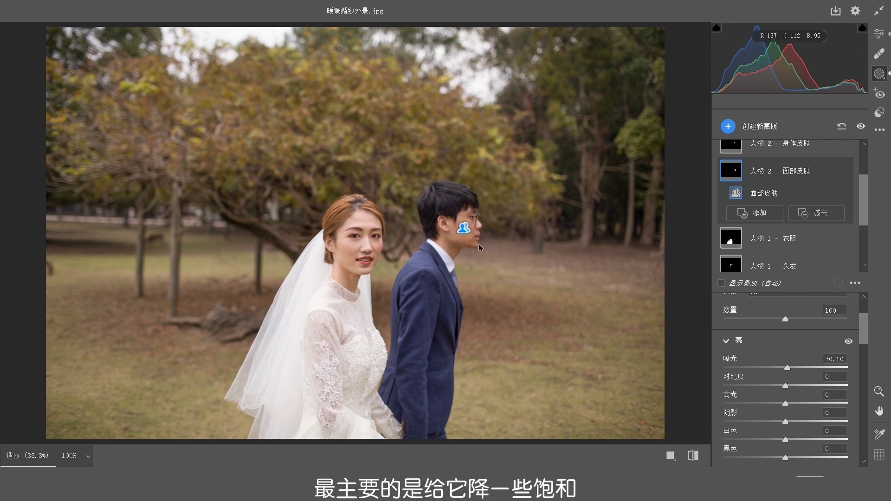
scroll(774, 366, "down", 5)
scroll(774, 367, "down", 2)
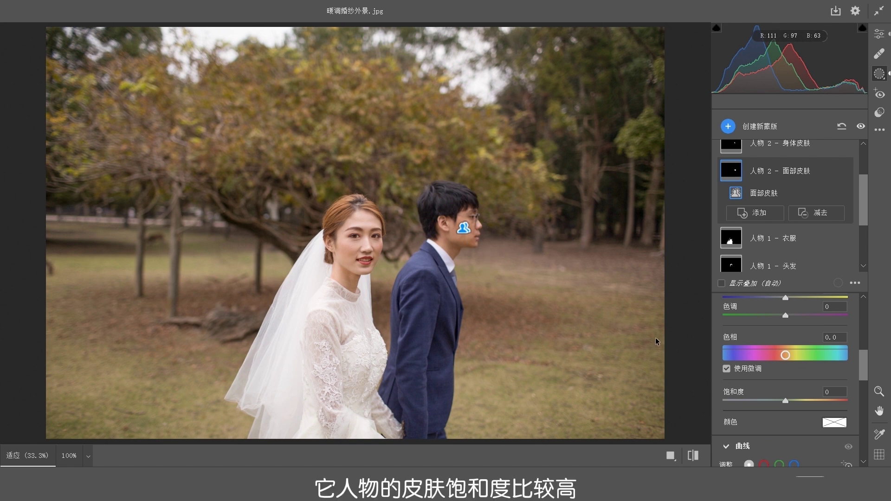
left_click_drag(785, 401, 775, 402)
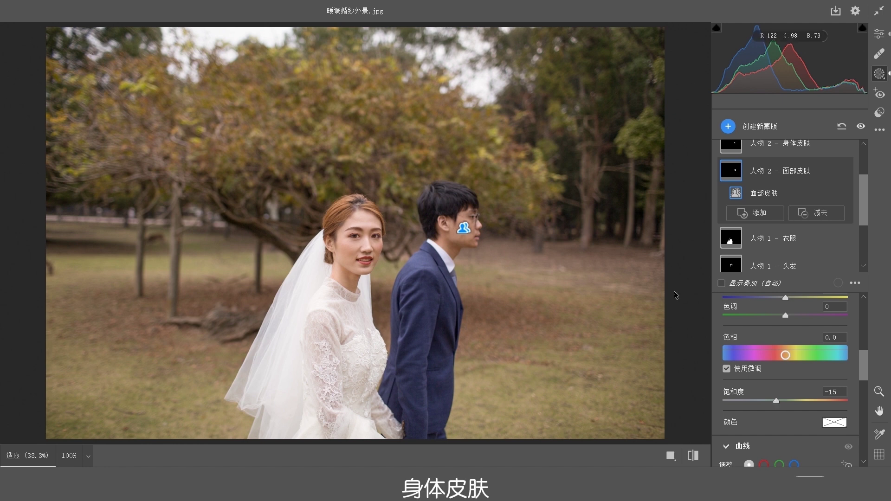
In the groom's 人物2-身体皮肤 mask, raise exposure to +0.15 and lower saturation to -11
left_click(781, 148)
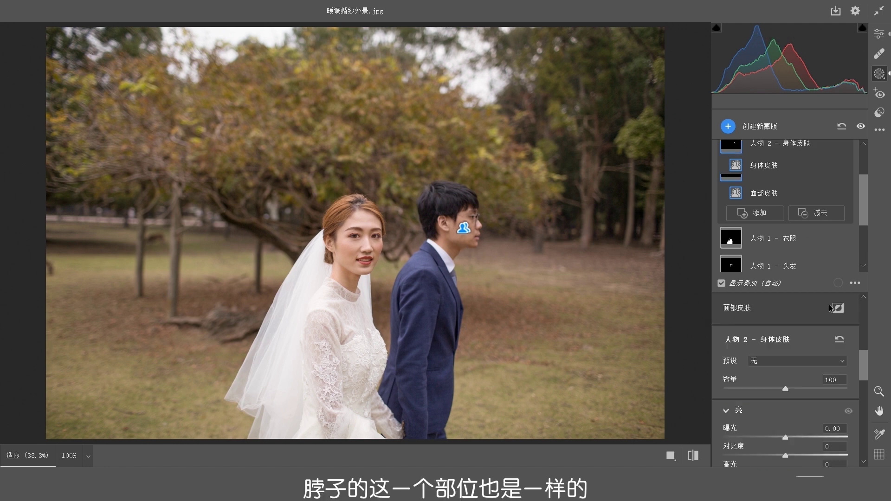
scroll(800, 387, "up", 3)
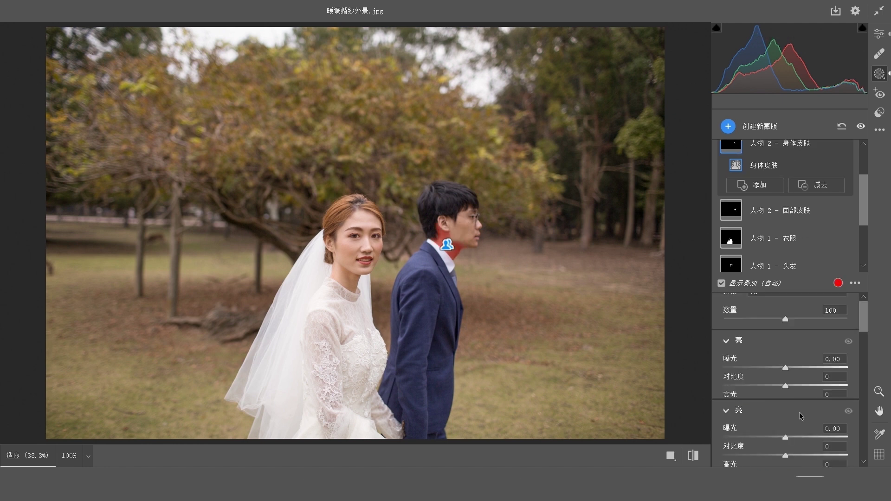
left_click(787, 370)
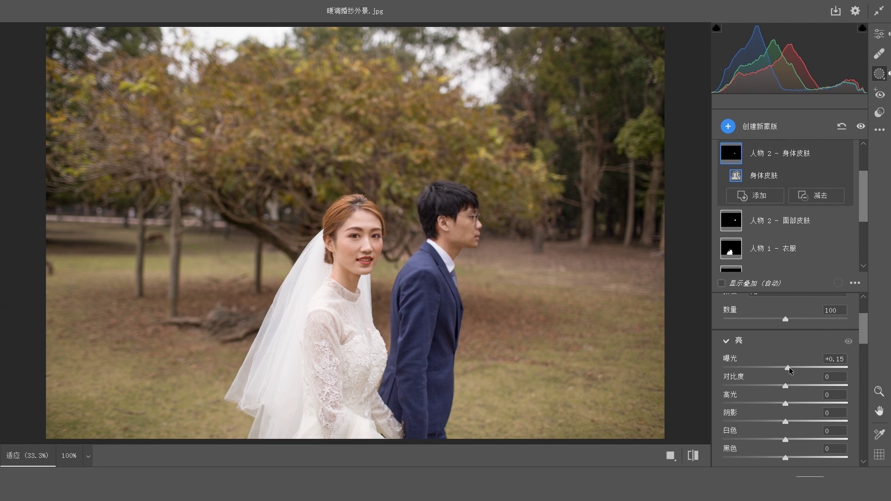
scroll(789, 372, "down", 5)
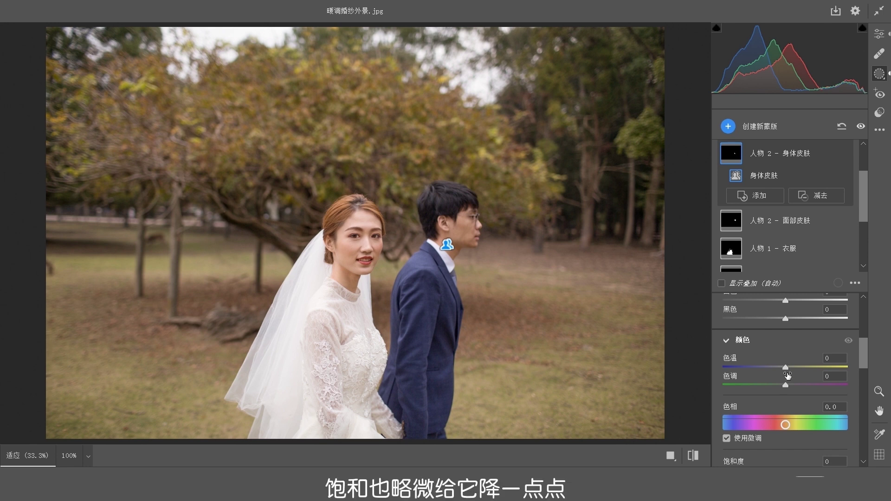
scroll(788, 376, "down", 2)
left_click_drag(784, 399, 778, 400)
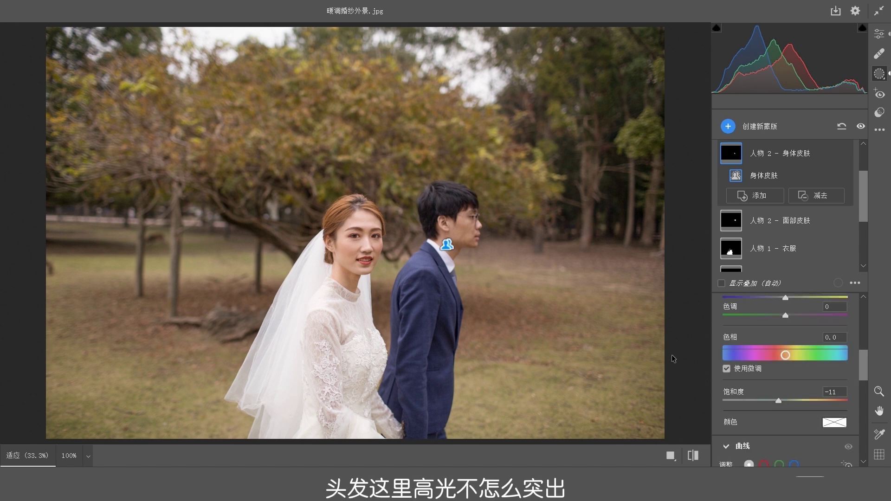
Give the groom's 人物2-头发 hair mask highlights +34, whites +26 and exposure +0.05
scroll(784, 190, "up", 2)
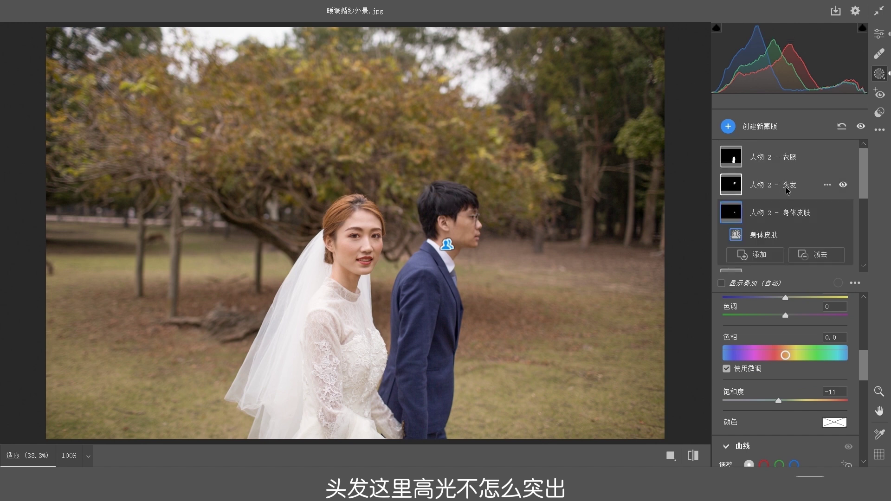
left_click(792, 193)
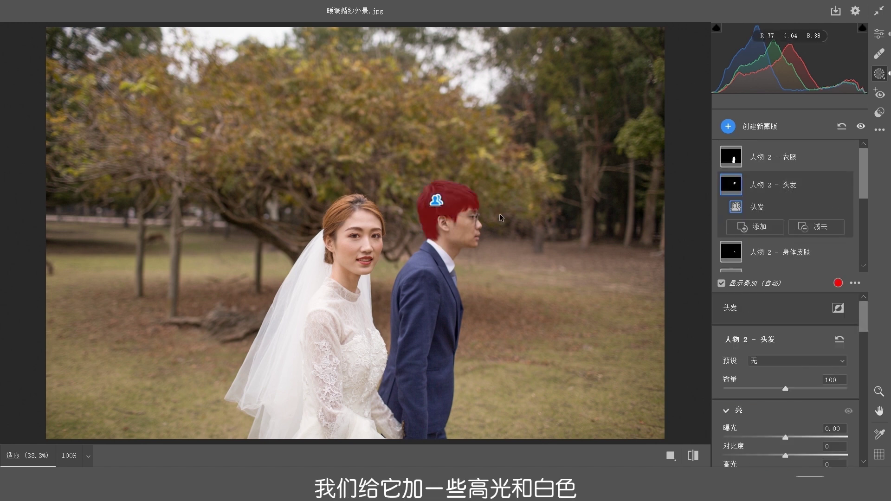
scroll(799, 399, "down", 2)
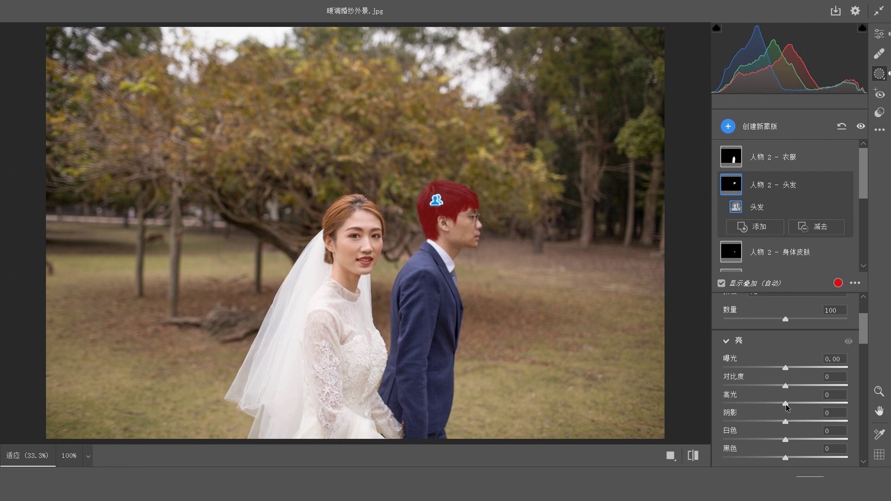
left_click_drag(794, 404, 808, 406)
left_click_drag(786, 440, 801, 439)
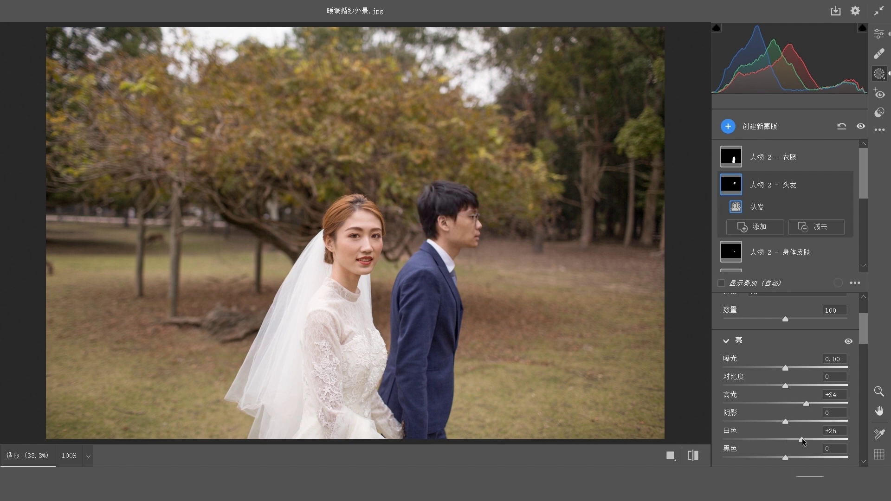
left_click_drag(786, 371, 788, 371)
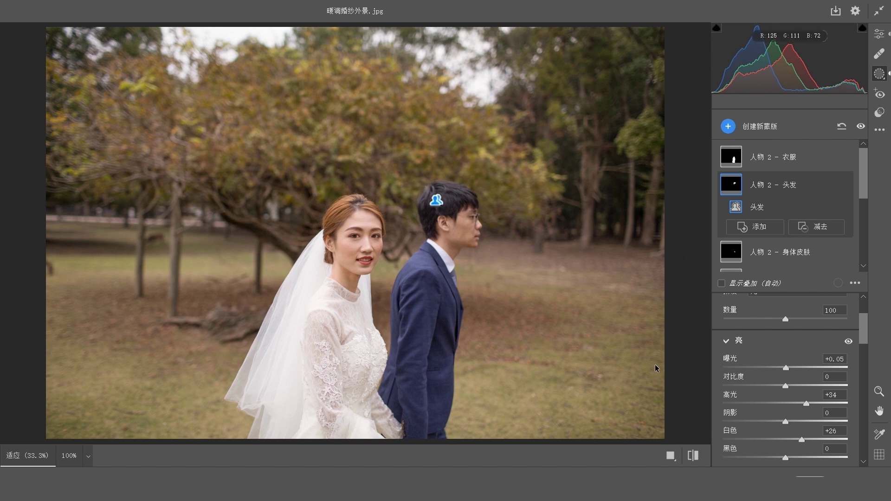
mouse_move(773, 157)
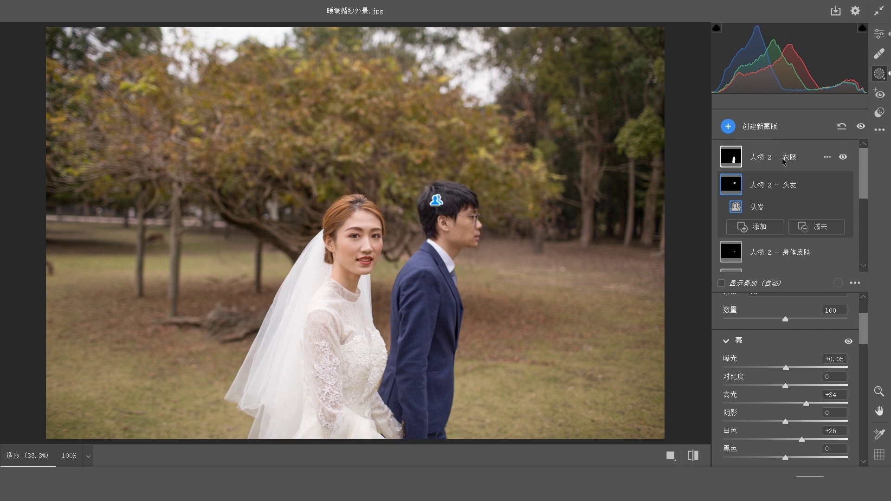
Lift shadows in the groom's 人物2-衣服 suit mask to +15 and apply the Camera Raw edits
left_click(784, 161)
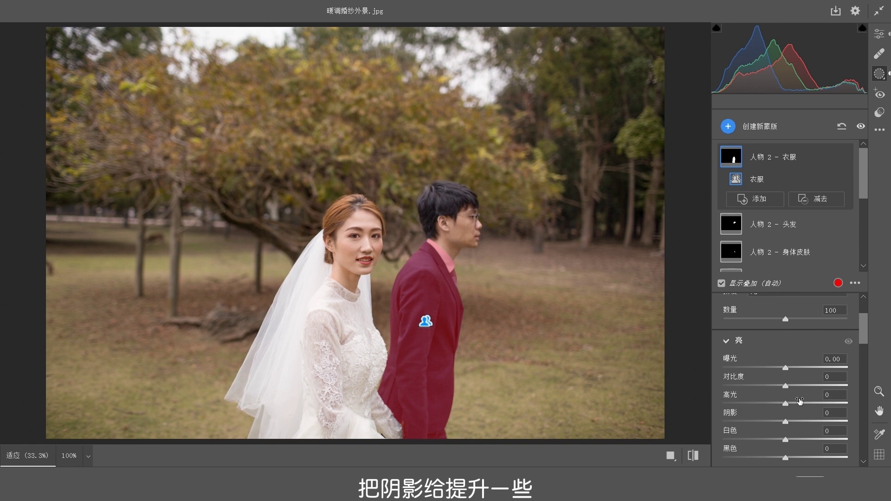
left_click_drag(786, 421, 796, 425)
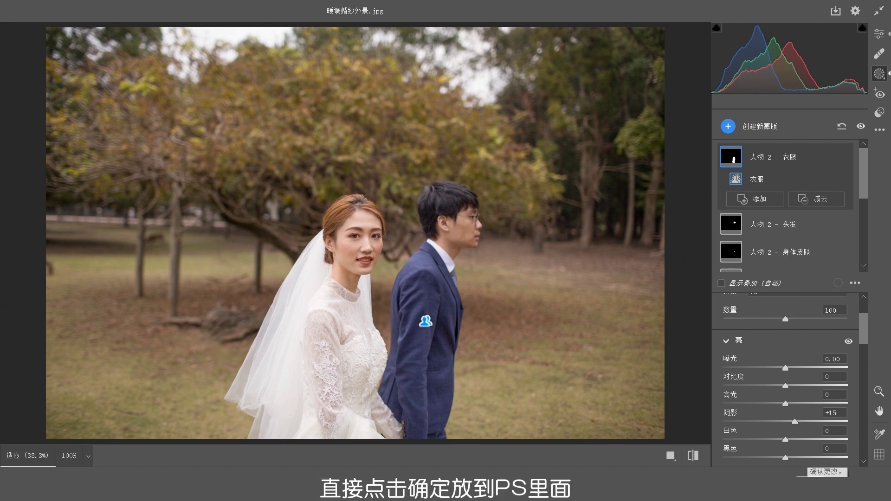
left_click(810, 472)
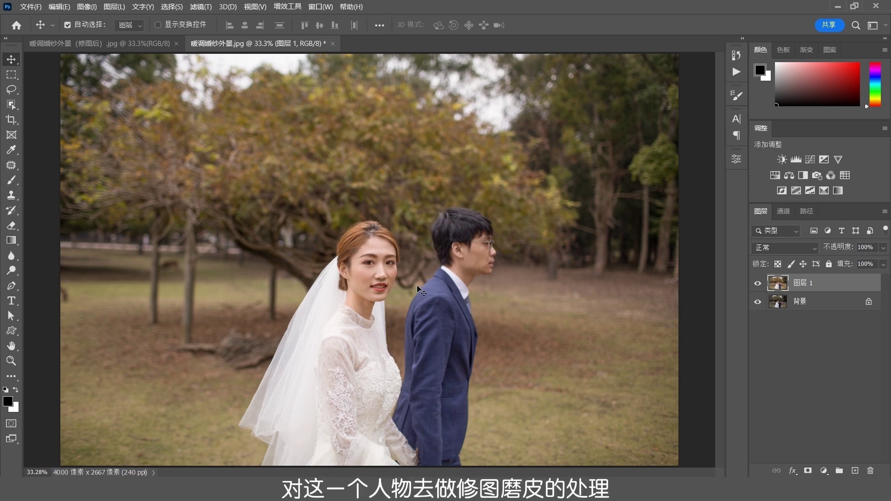
Duplicate the Camera Raw result layer 图层 1 with Ctrl+J
scroll(430, 304, "up", 1)
scroll(446, 306, "down", 1)
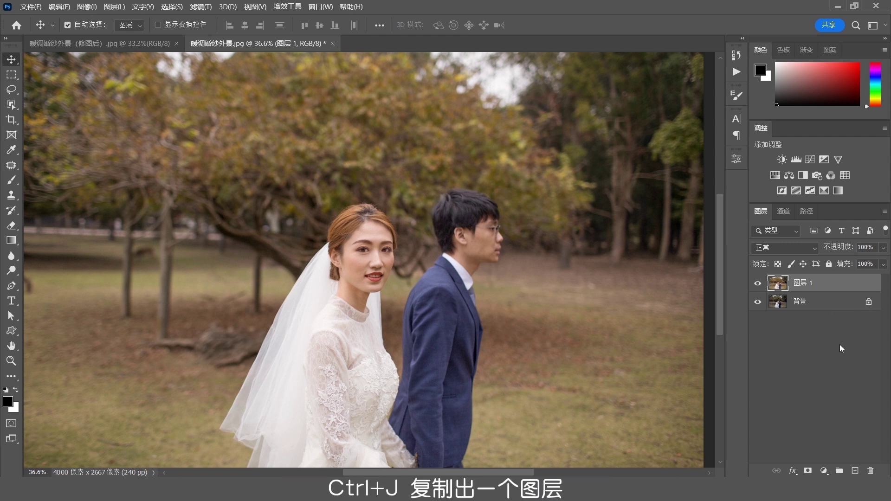
key("ctrl+j")
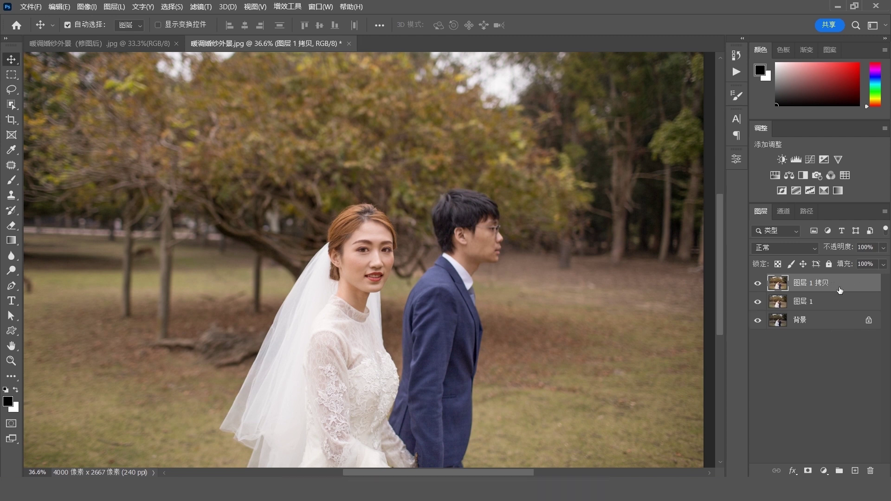
Patch out two blemishes on the bride's neck and a spot beside her mouth corner
left_click(11, 164)
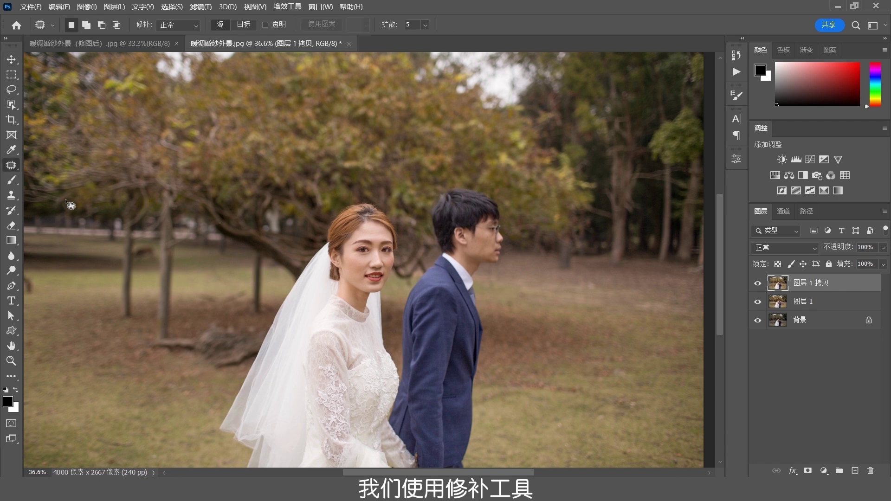
scroll(378, 280, "up", 3)
scroll(396, 297, "up", 1)
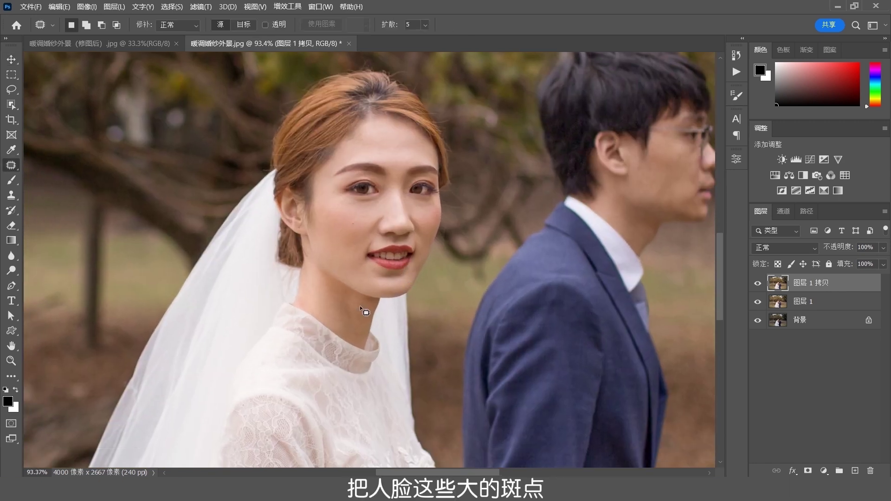
scroll(364, 312, "up", 1)
scroll(365, 313, "up", 2)
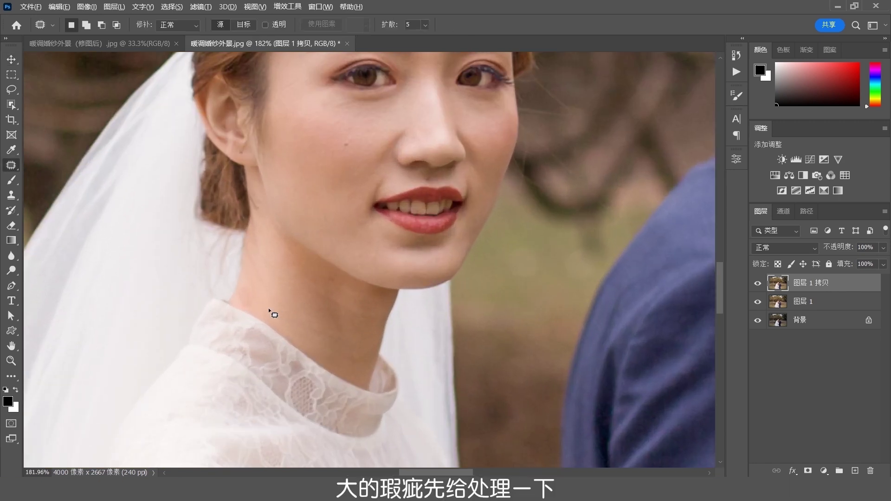
scroll(270, 312, "up", 1)
left_click_drag(235, 278, 249, 284)
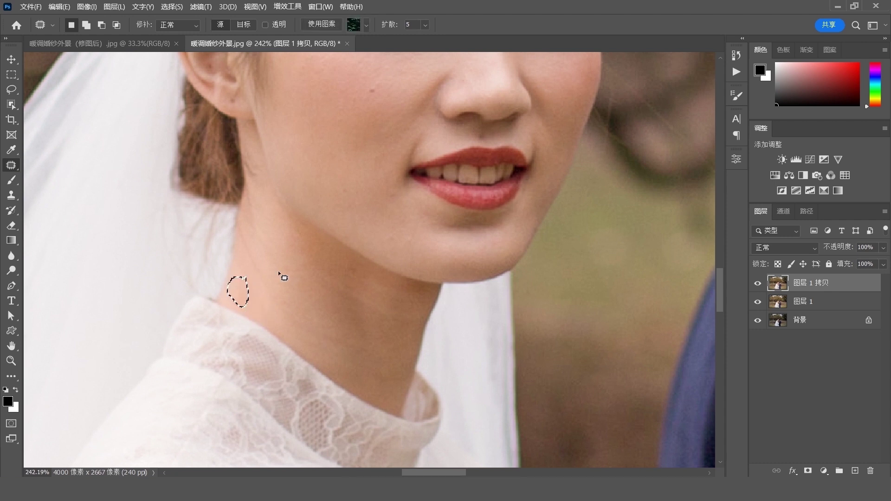
key("ctrl+d")
mouse_move(342, 278)
left_mouse_down()
mouse_move(339, 319)
mouse_move(342, 307)
mouse_move(306, 337)
left_mouse_up()
key("ctrl+d")
left_click_drag(362, 286, 359, 290)
key("ctrl+d")
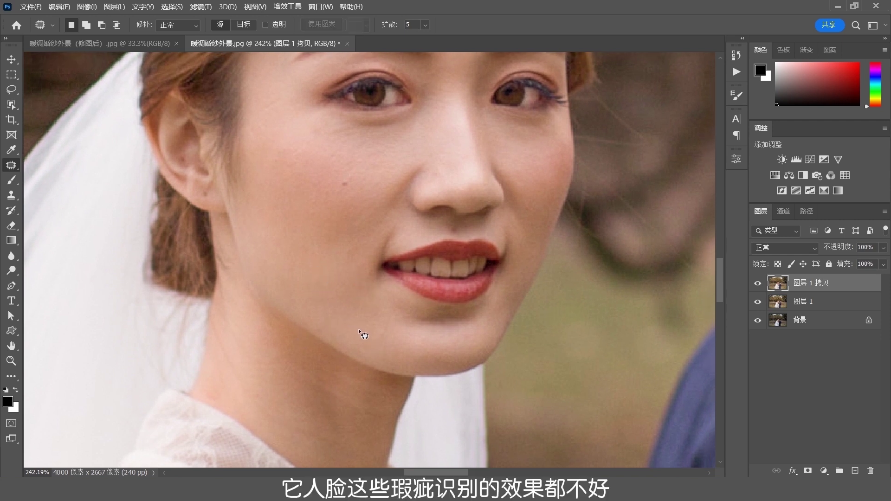
Patch out the mole on the bride's cheek
left_click_drag(353, 293, 376, 358)
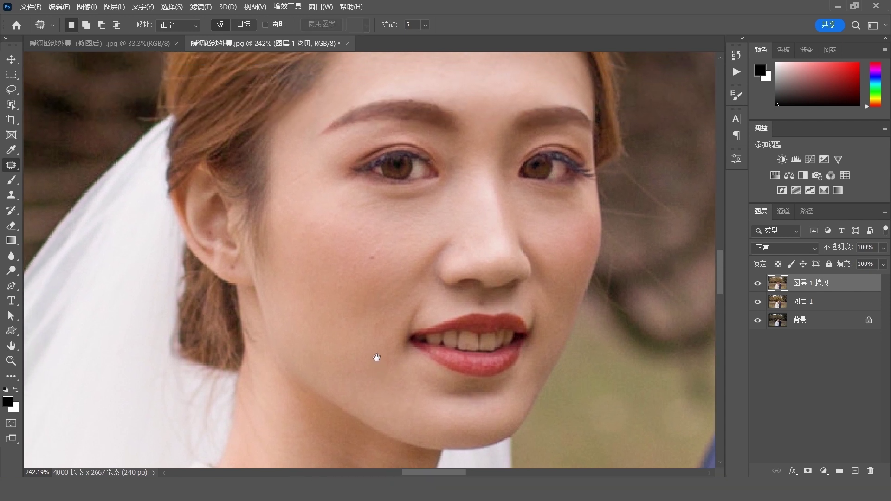
mouse_move(374, 277)
left_mouse_down()
mouse_move(374, 297)
mouse_move(378, 280)
mouse_move(368, 281)
mouse_move(378, 277)
left_mouse_up()
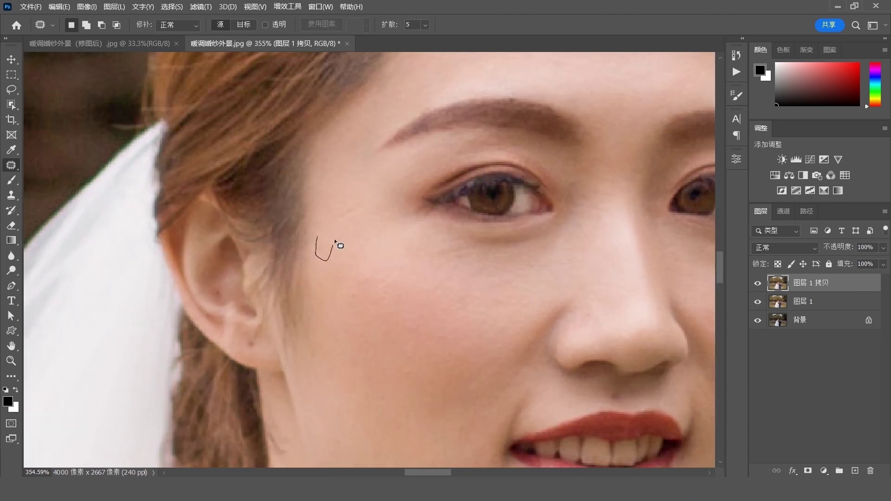
scroll(337, 255, "up", 3)
scroll(400, 209, "up", 3)
scroll(464, 183, "down", 2)
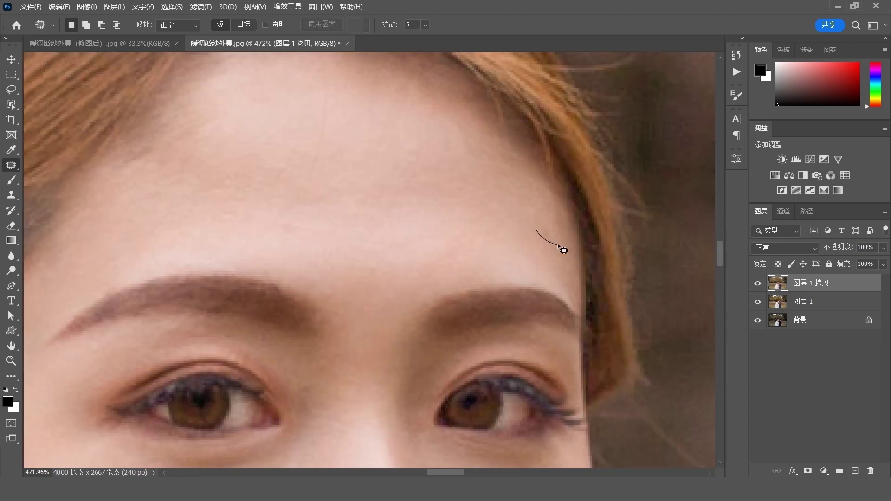
scroll(564, 247, "down", 5)
key("ctrl+d")
Patch out a spot on the groom's cheek and zoom back out
scroll(497, 304, "left", 5)
scroll(308, 309, "left", 5)
left_click_drag(459, 228, 468, 239)
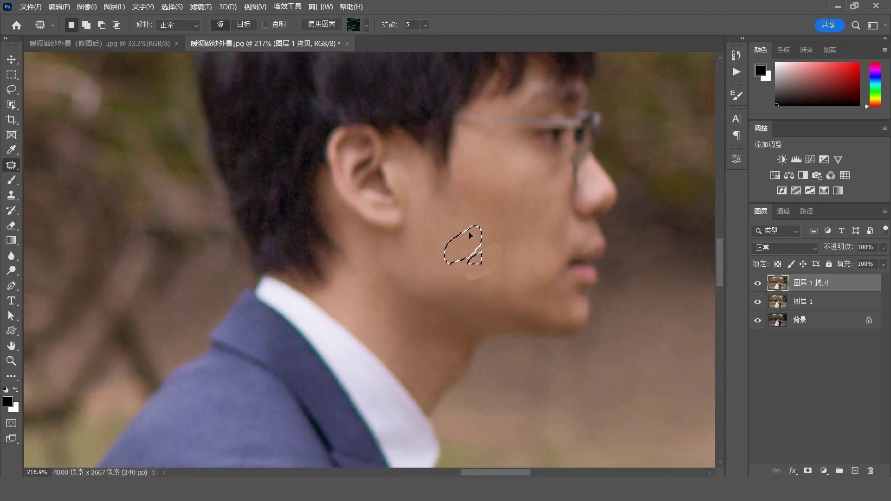
scroll(472, 260, "down", 2)
scroll(483, 261, "down", 4)
scroll(533, 310, "down", 3)
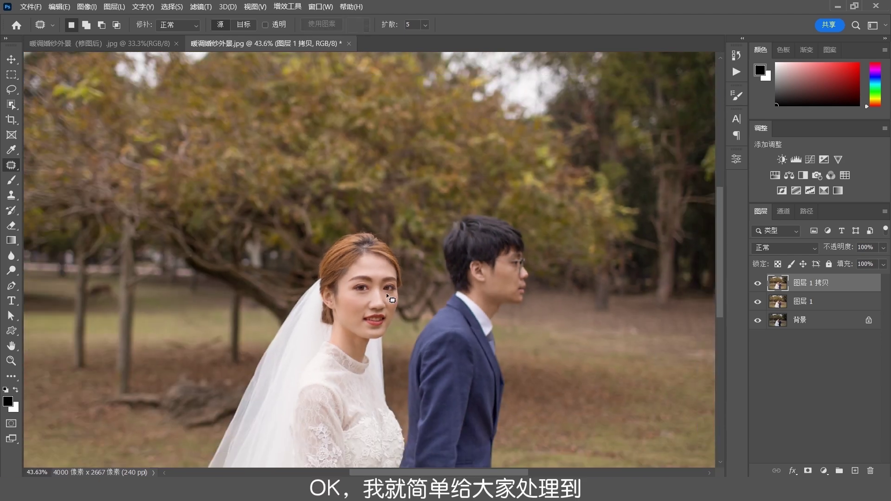
scroll(437, 332, "down", 2)
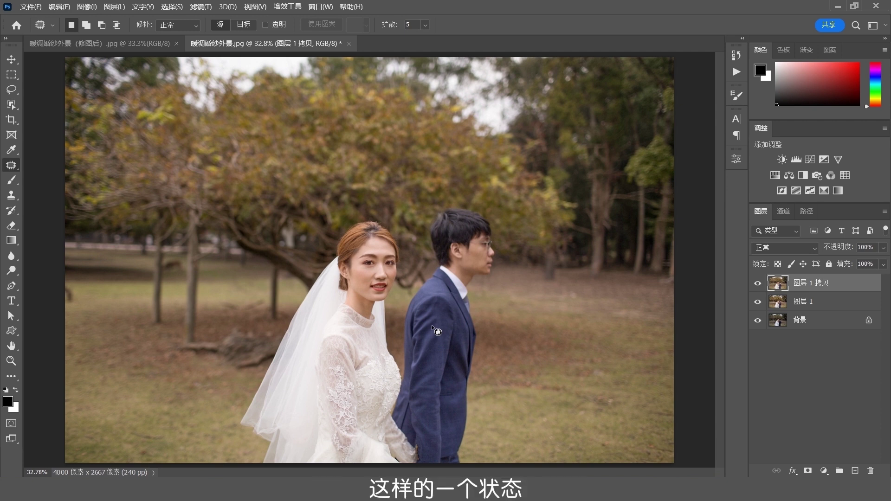
Apply Retouch4me DodgeBurn with blend 103 to a new copy of the retouched layer
left_click(11, 59)
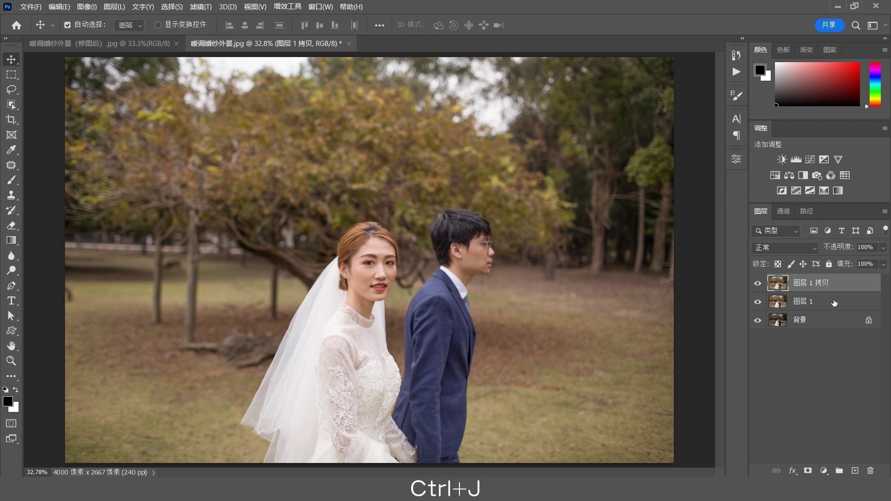
key("ctrl+j")
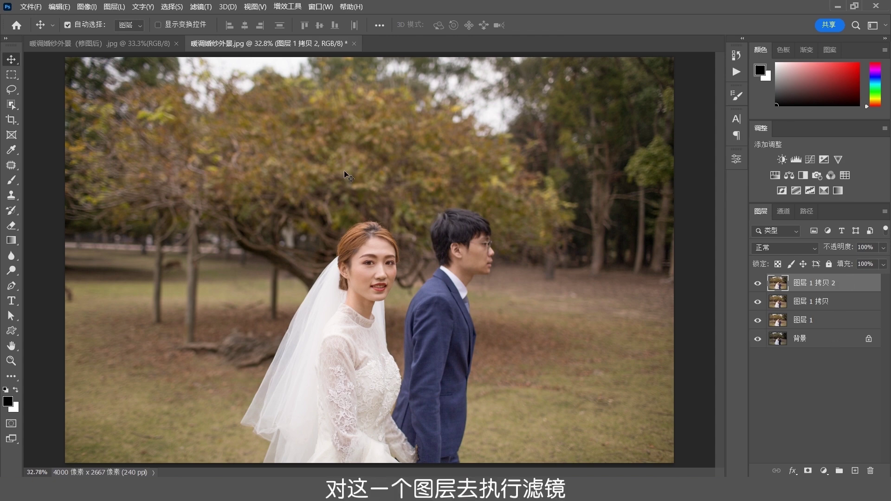
left_click(200, 7)
mouse_move(258, 298)
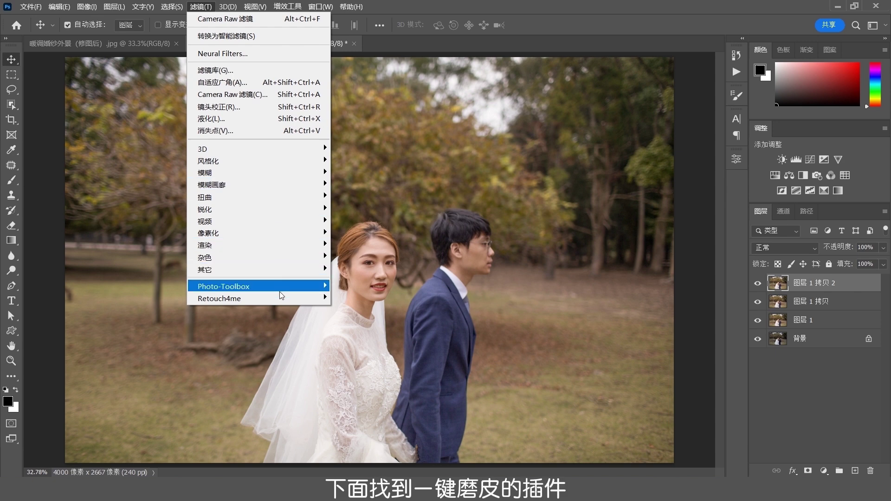
left_click(395, 299)
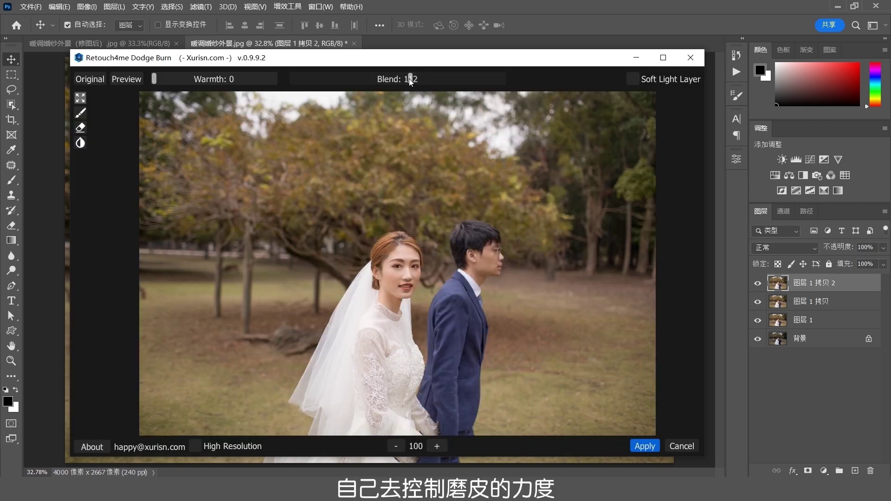
left_click(412, 79)
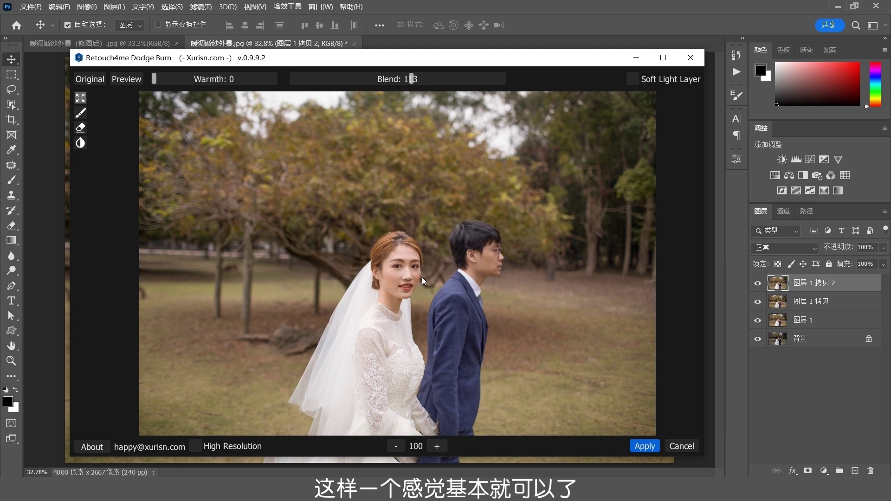
left_click(645, 446)
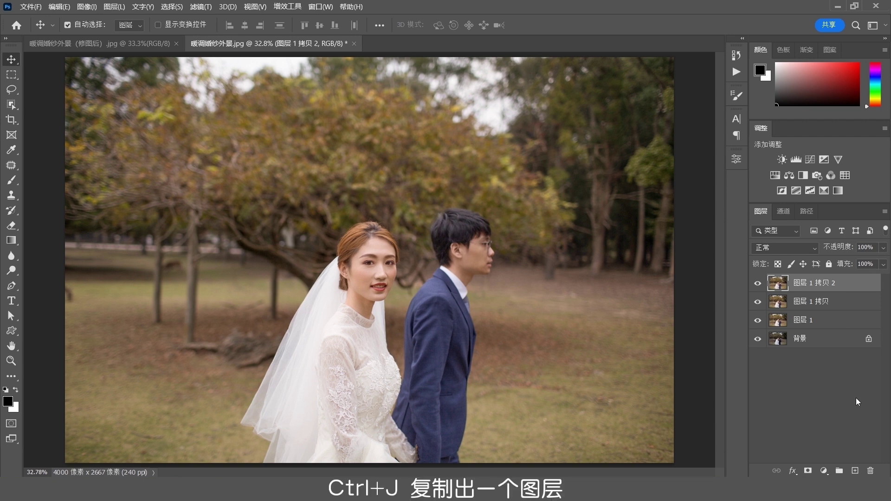
Duplicate the skin-smoothed layer and apply a High Pass filter at radius 1.0
key("ctrl+j")
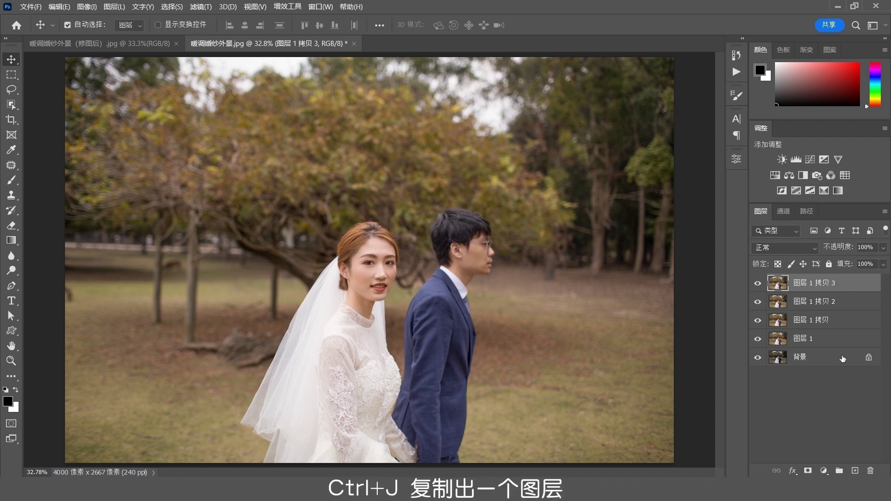
left_click(201, 8)
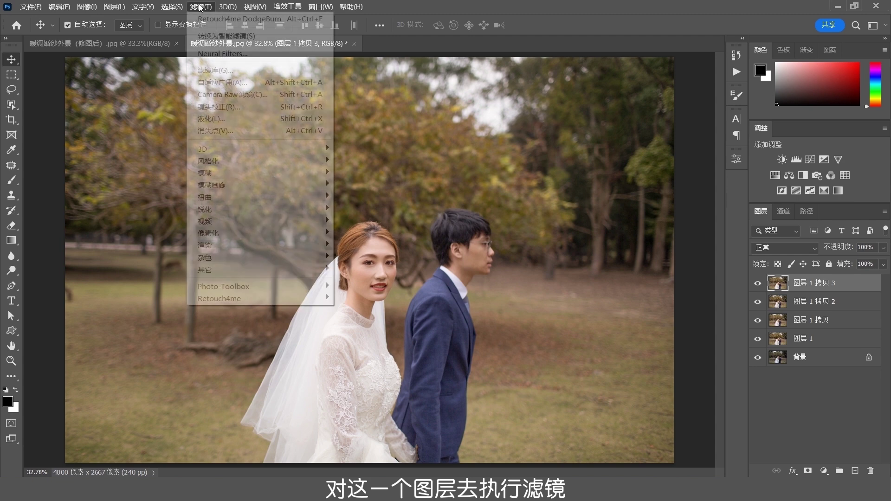
mouse_move(258, 269)
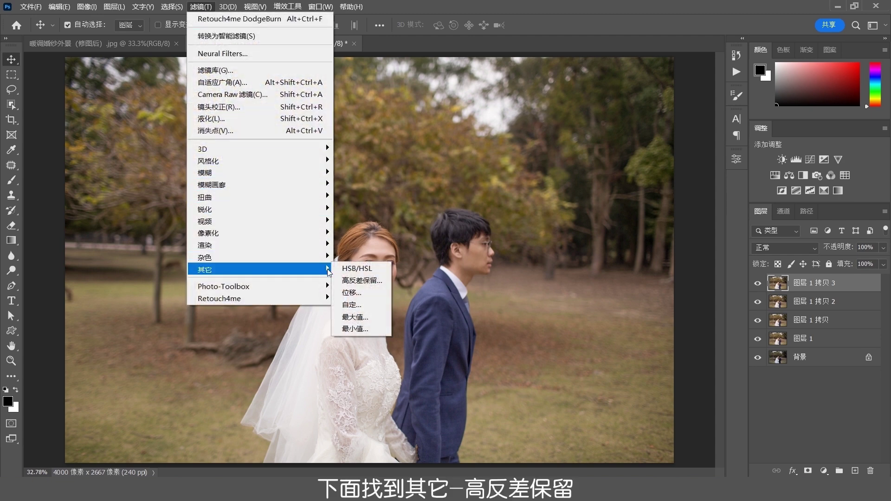
left_click(355, 282)
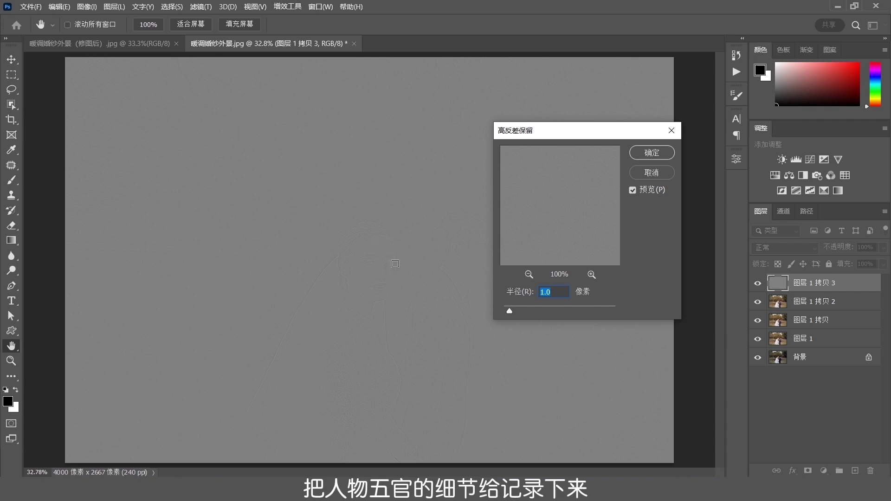
left_click(655, 154)
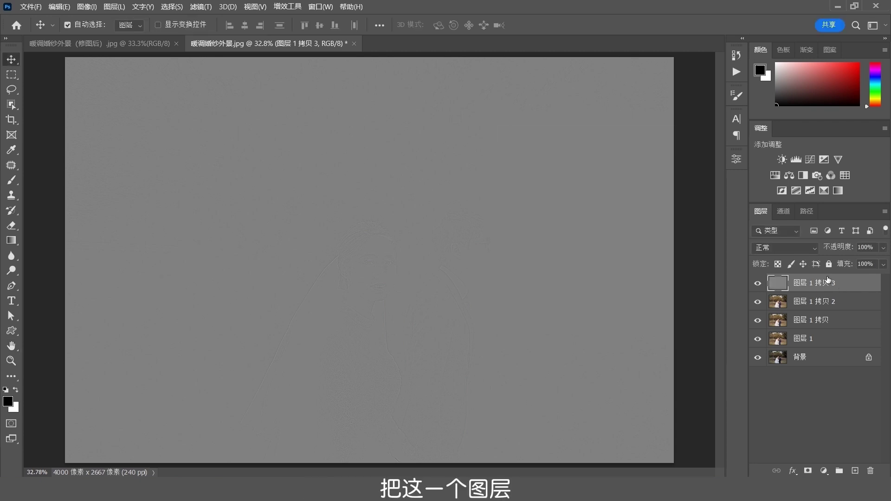
Set the high-pass layer to Linear Light and hide it behind a black layer mask
left_click(793, 249)
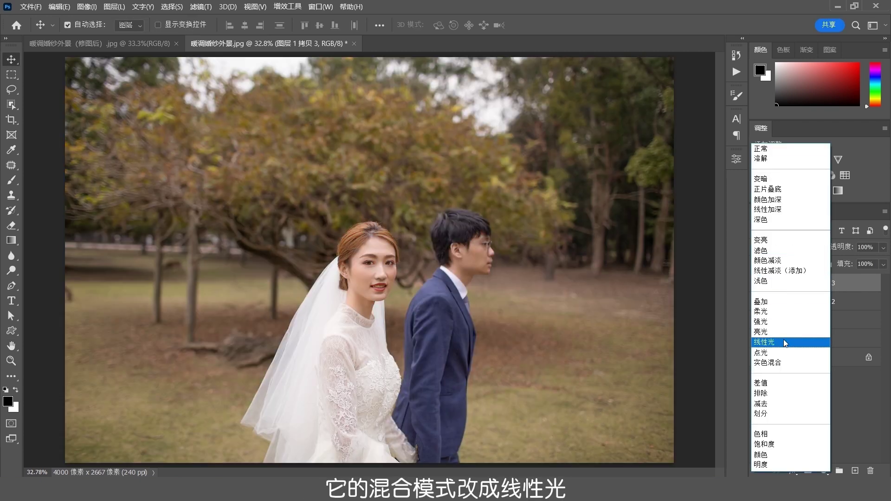
left_click(783, 339)
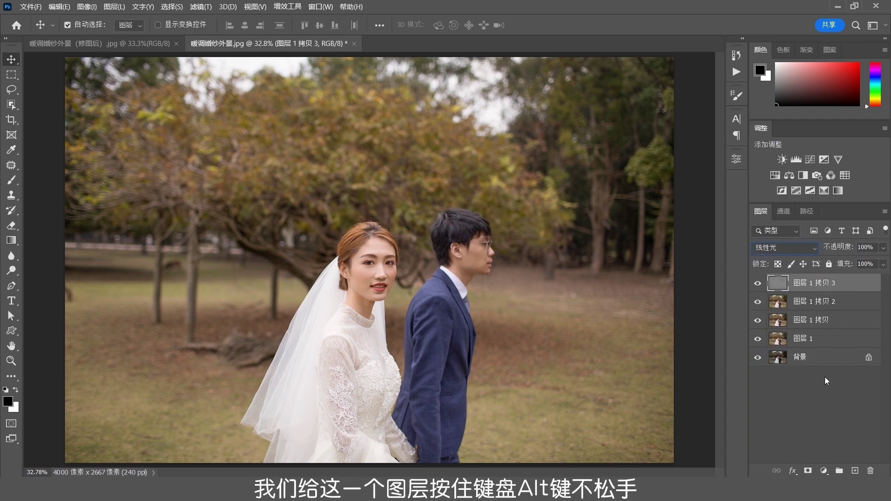
left_click(808, 470, "alt")
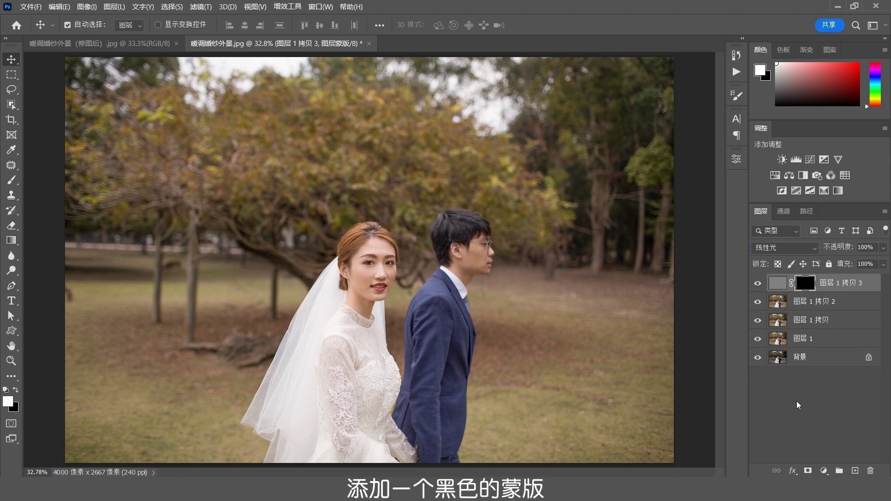
Paint white at 30% on the mask over the bride's face, hair, clothing and the groom
left_click(13, 181)
scroll(406, 309, "up", 1)
left_click_drag(406, 309, 395, 252)
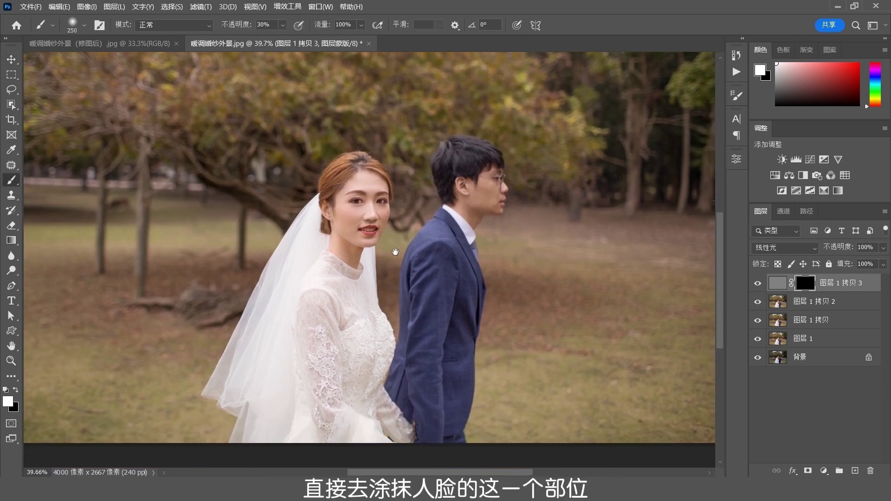
left_click_drag(362, 181, 381, 198)
scroll(387, 253, "down", 1)
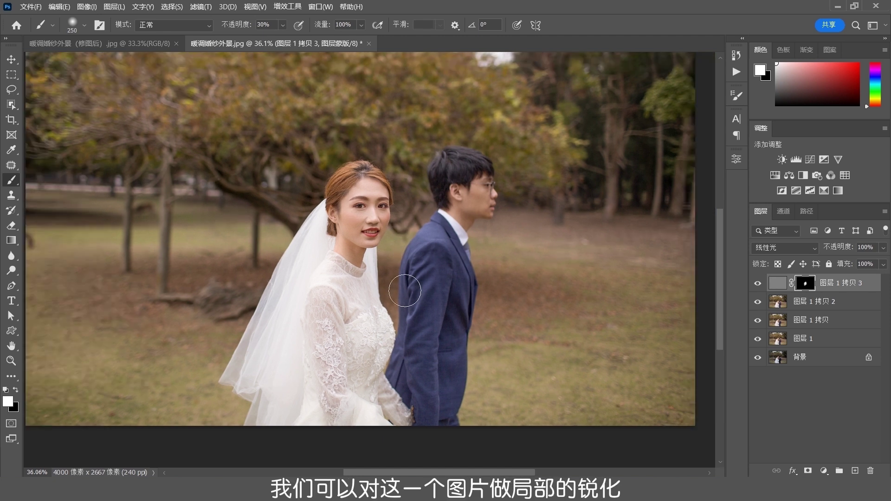
mouse_move(368, 189)
left_mouse_down()
mouse_move(336, 322)
mouse_move(391, 357)
left_mouse_up()
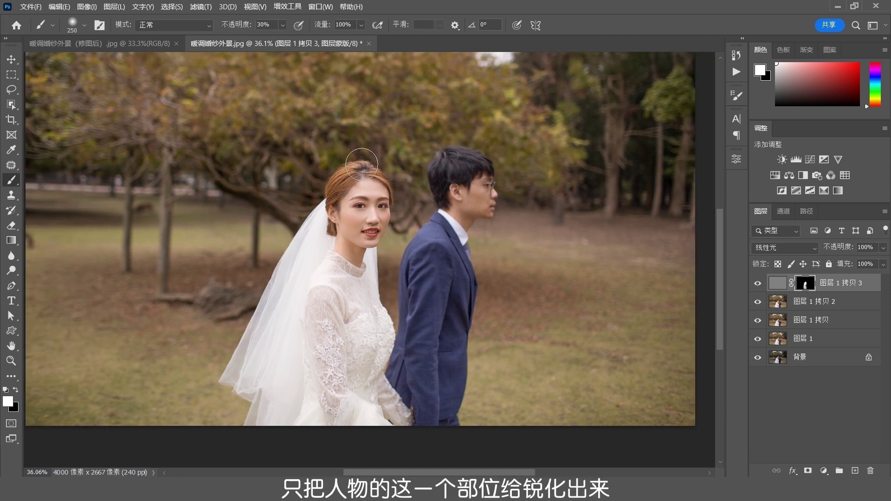
left_click_drag(362, 164, 268, 328)
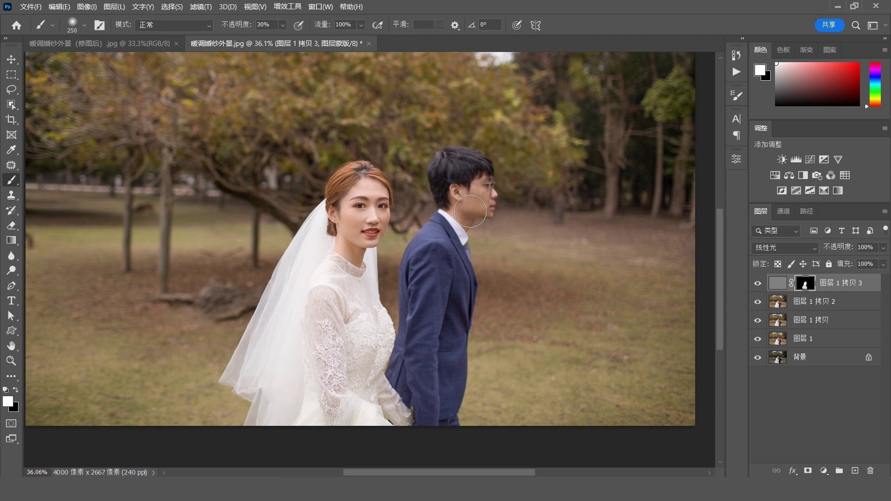
mouse_move(473, 205)
left_mouse_down()
mouse_move(480, 189)
mouse_move(488, 195)
mouse_move(412, 264)
mouse_move(408, 372)
mouse_move(469, 288)
left_mouse_up()
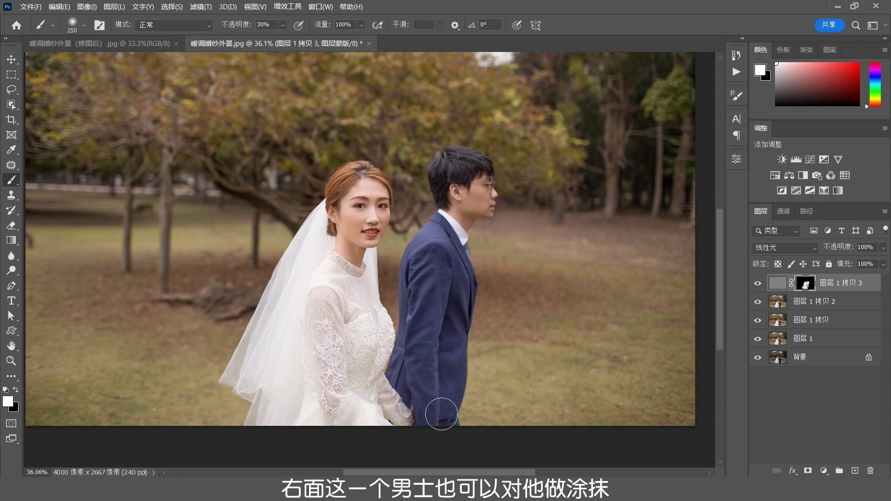
scroll(464, 297, "down", 1)
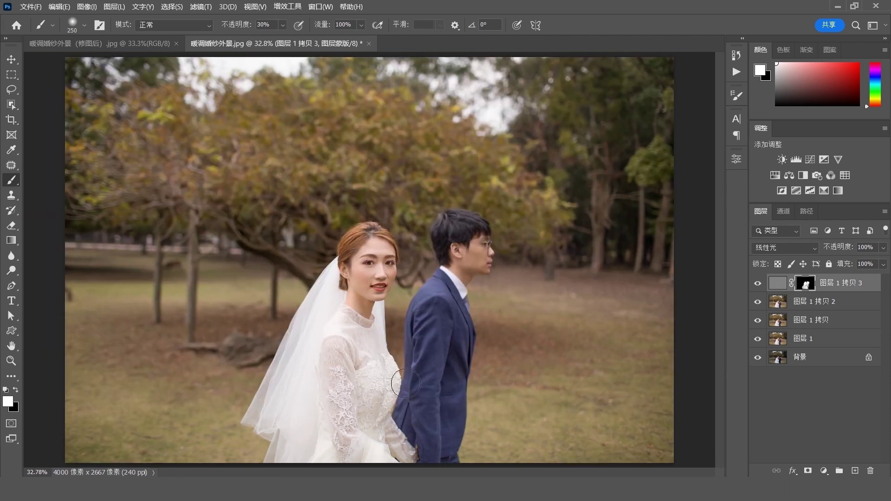
key("v")
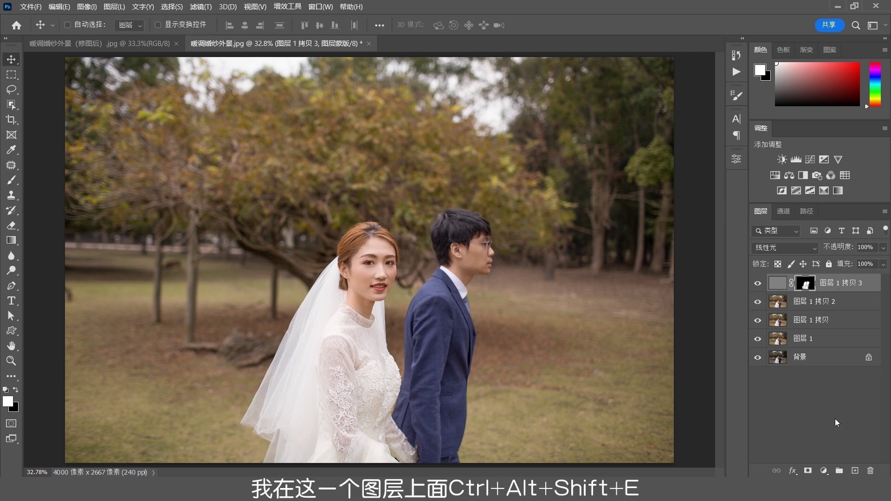
Stamp all visible layers into a new layer and raise its Camera Raw vibrance to +25
key("ctrl+alt+shift+e")
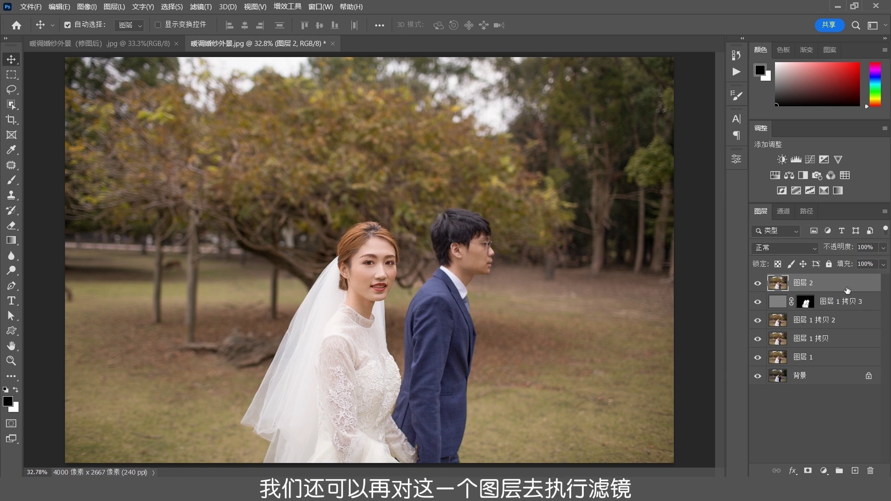
left_click(201, 8)
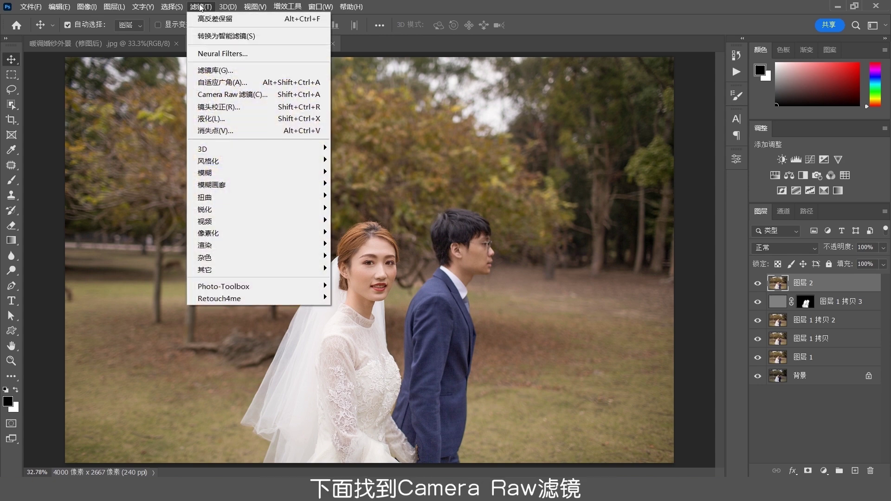
left_click(256, 94)
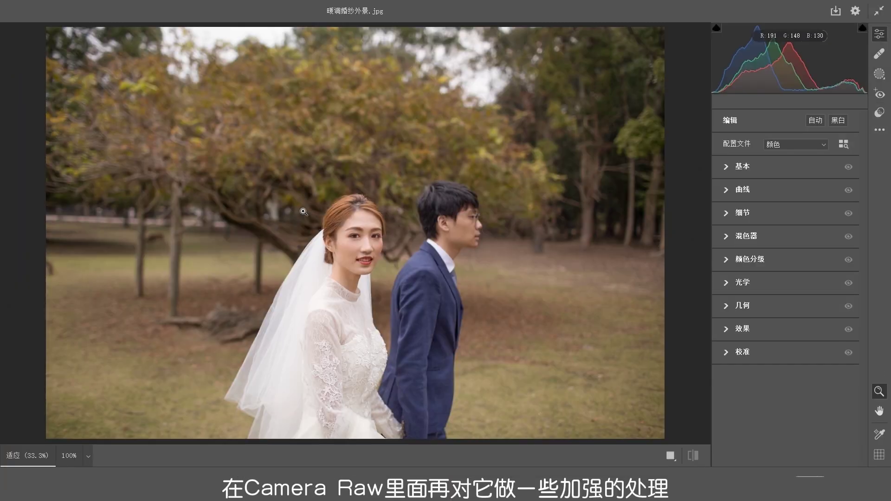
left_click(726, 167)
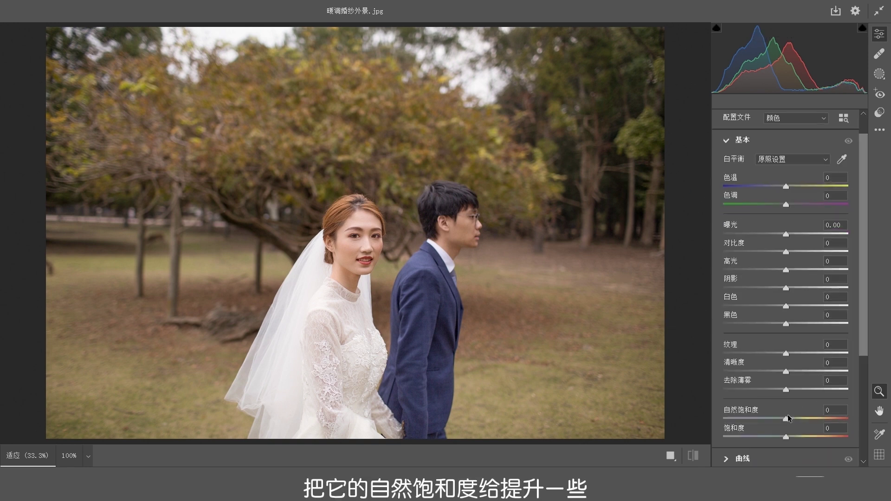
left_click_drag(787, 419, 807, 425)
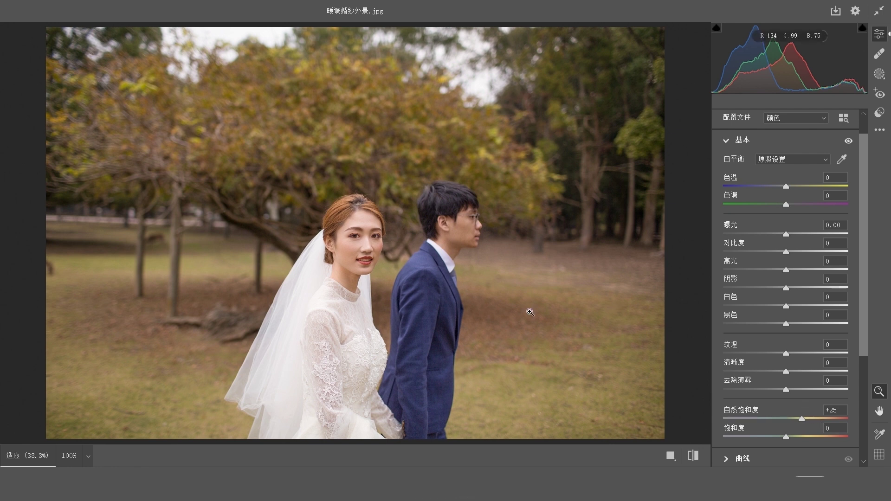
Add a radial gradient around the couple with exposure +0.25 and apply the Camera Raw edit
left_click(879, 74)
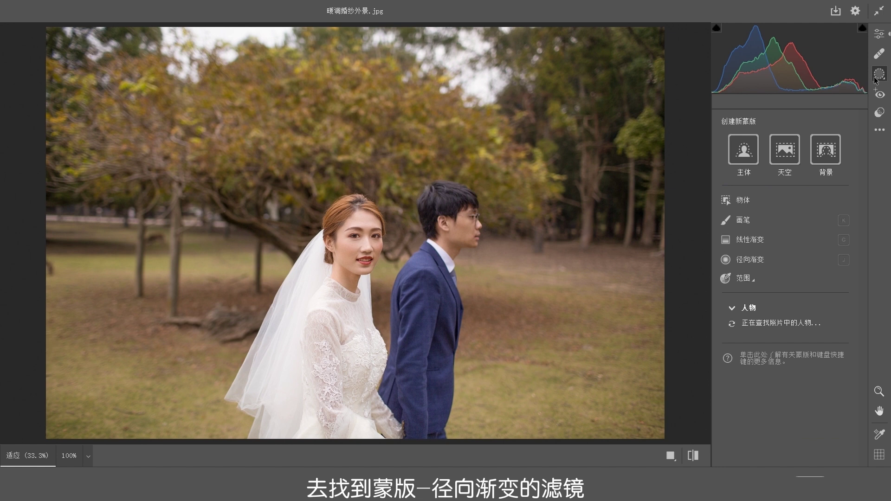
left_click(750, 260)
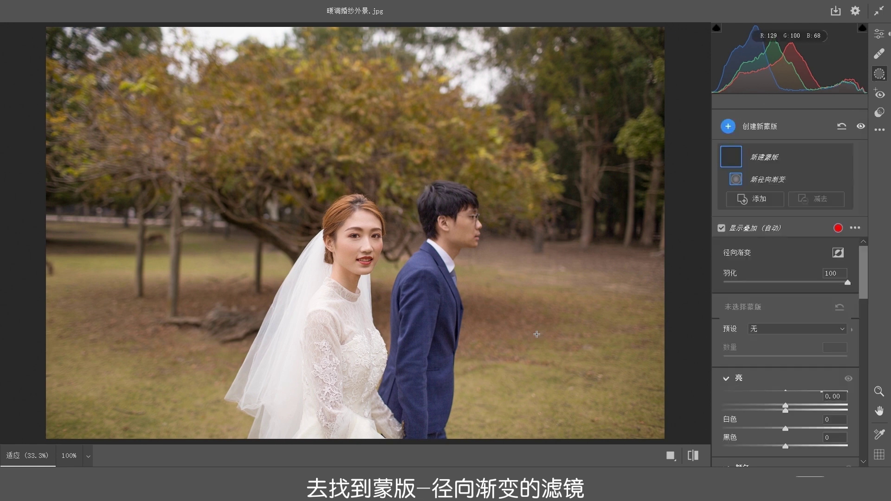
left_click_drag(239, 210, 387, 296)
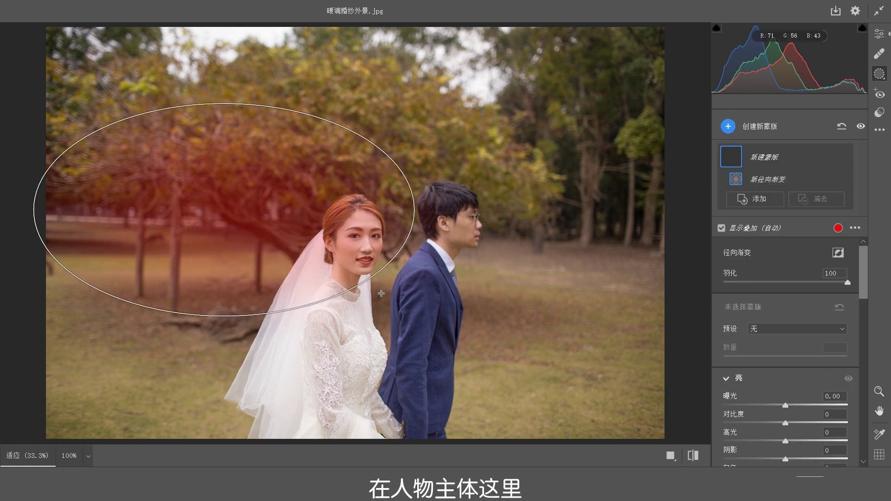
left_click_drag(223, 207, 377, 250)
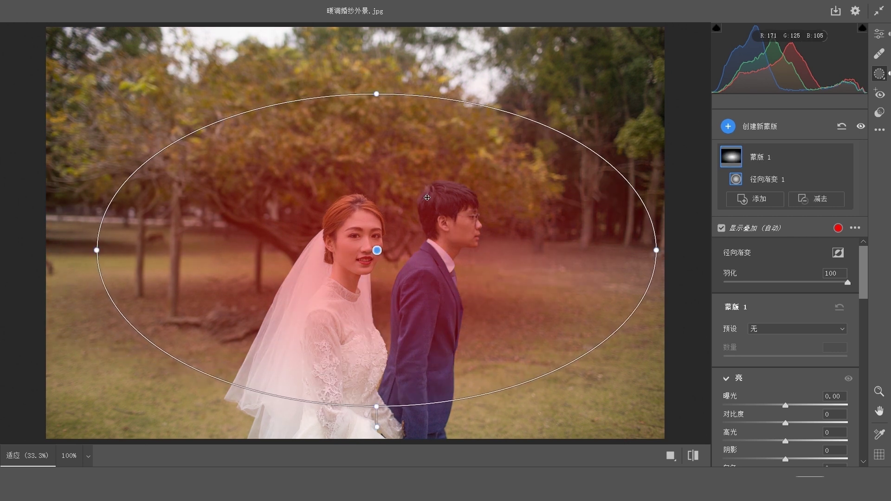
left_click_drag(376, 406, 376, 417)
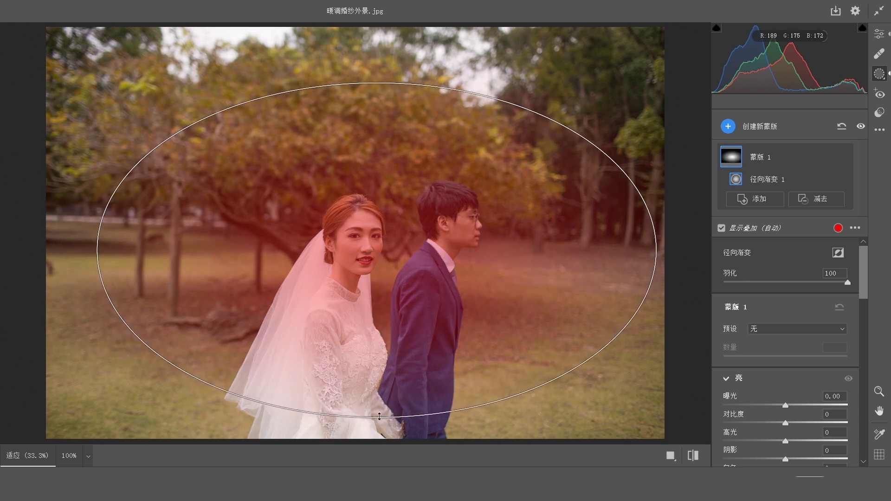
left_click_drag(378, 253, 379, 254)
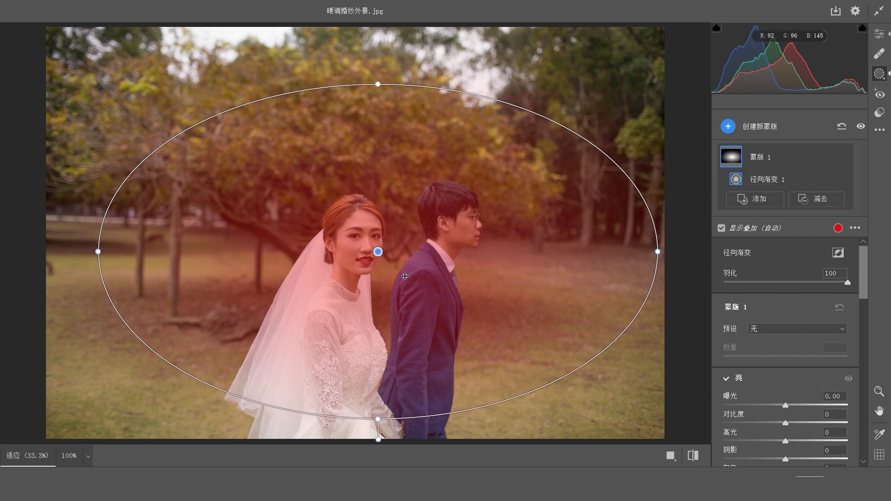
scroll(761, 352, "down", 3)
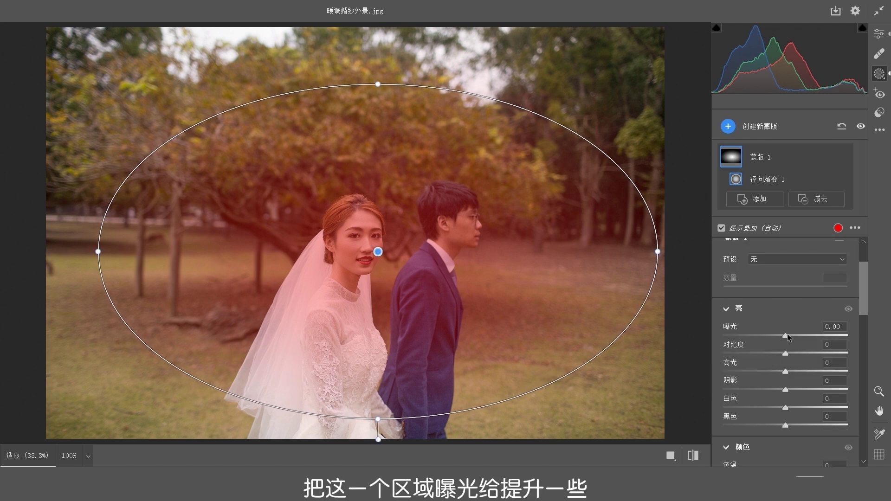
left_click_drag(786, 336, 790, 338)
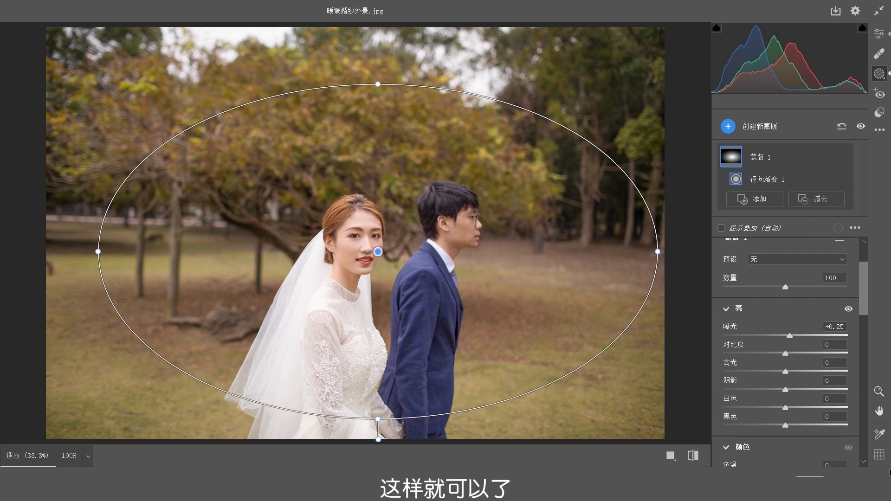
left_click(812, 479)
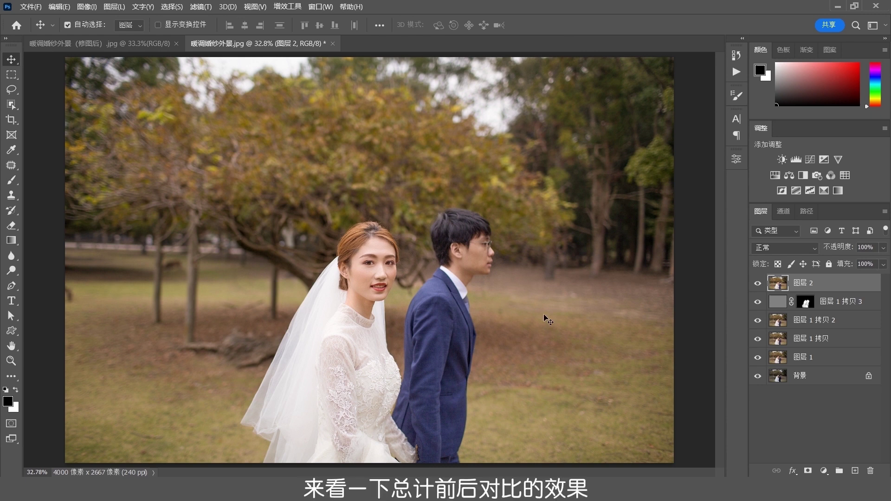
left_click(758, 376, "alt")
left_click(758, 376, "alt")
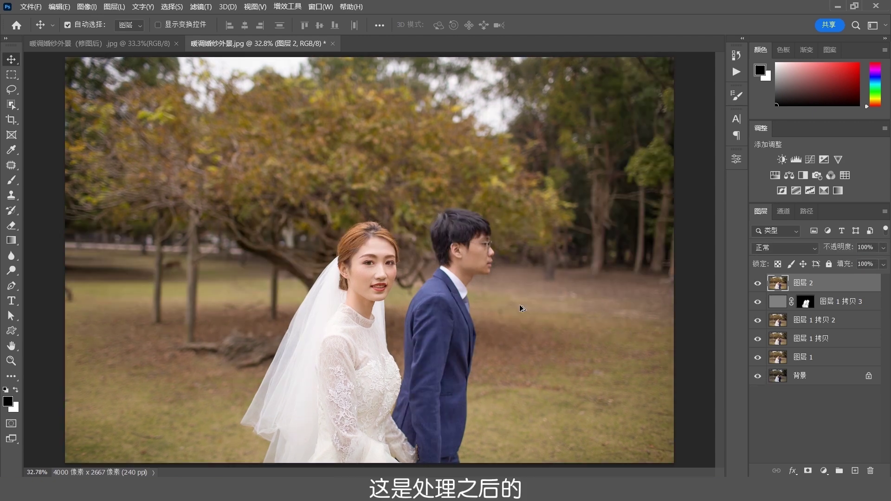